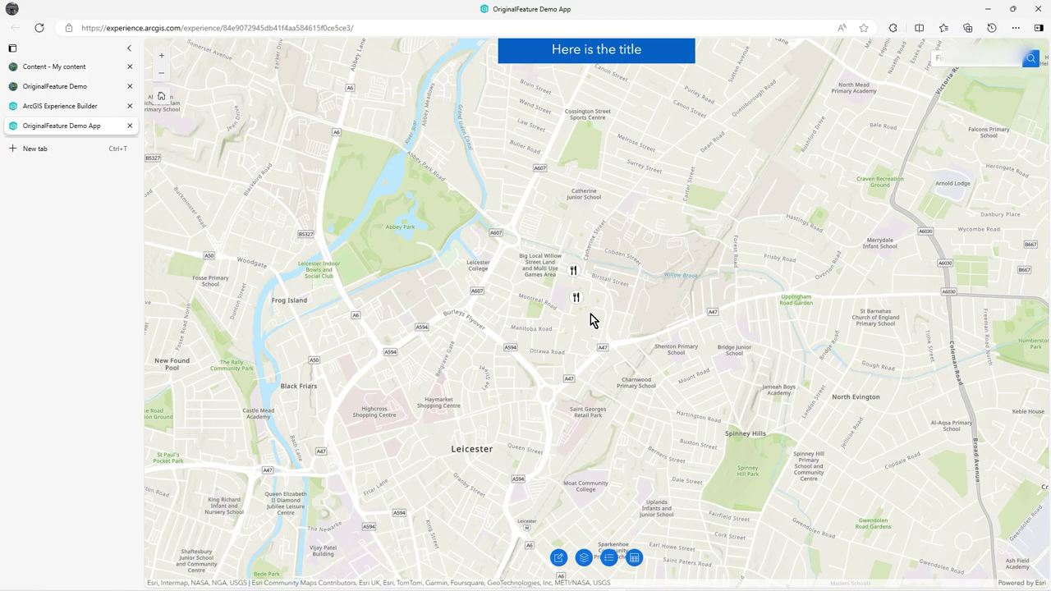
Zoom the map in on the two restaurant points near Willow Brook
{"action": "scroll", "coordinate": [584, 274], "scroll_direction": "up", "scroll_amount": 2}
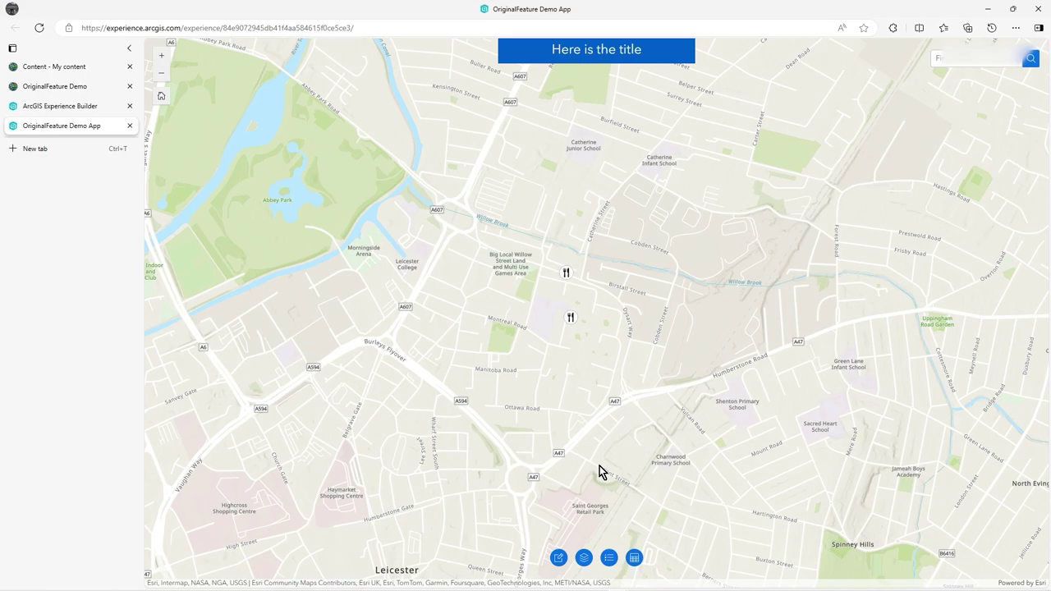
{"action": "left_click", "coordinate": [564, 278]}
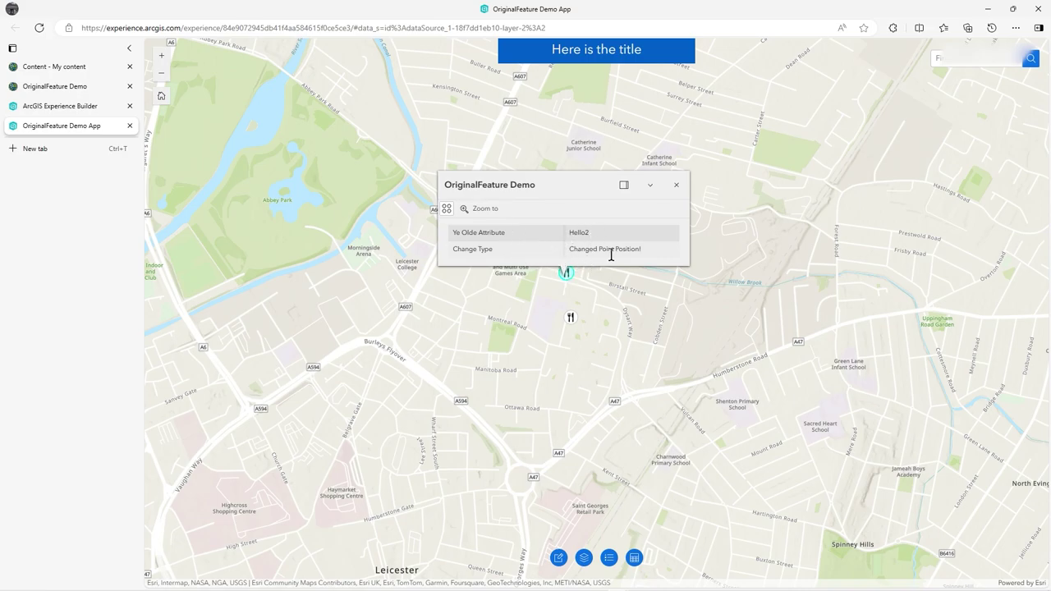
{"action": "left_click", "coordinate": [677, 184]}
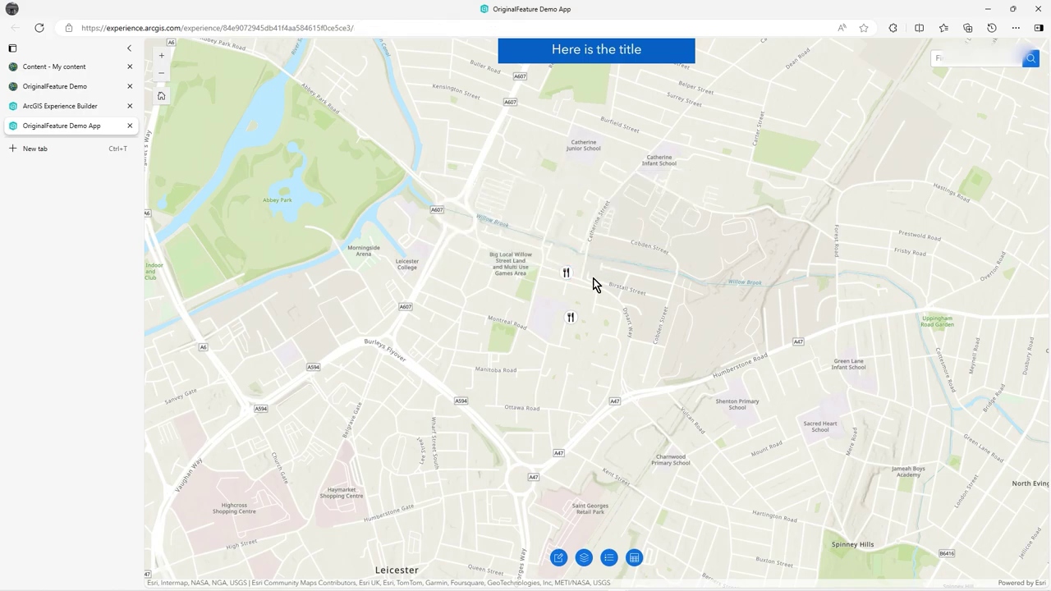
{"action": "left_click", "coordinate": [571, 321]}
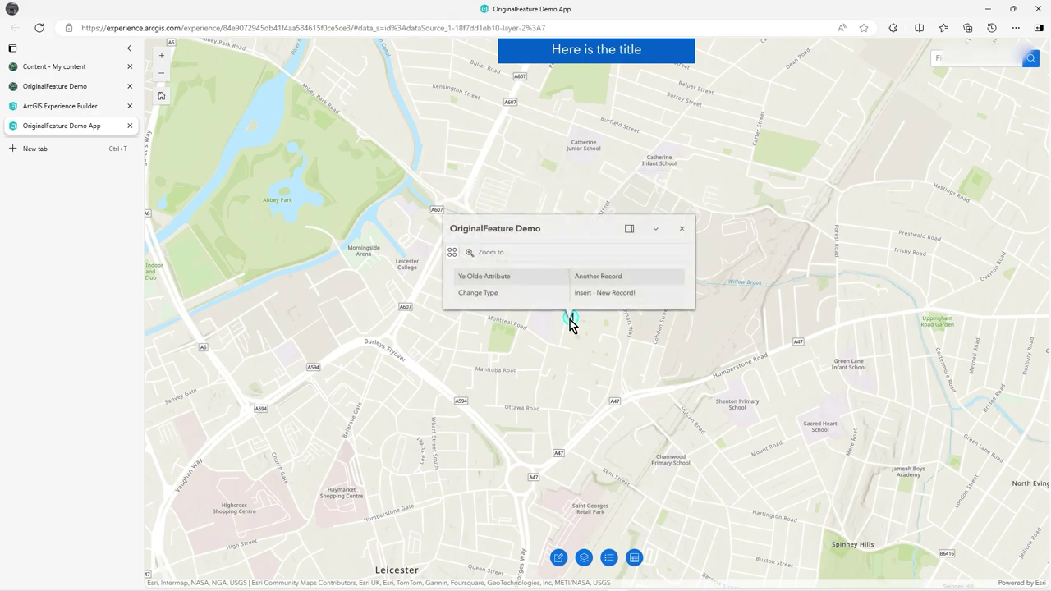
{"action": "left_click", "coordinate": [682, 236]}
{"action": "left_click_drag", "start_coordinate": [654, 290], "coordinate": [648, 294]}
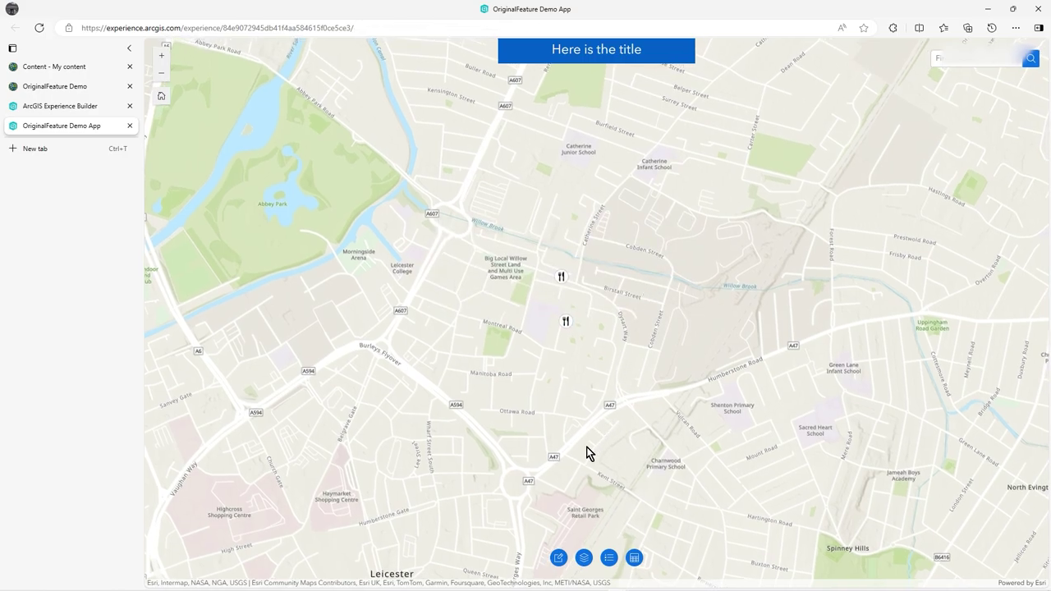
Start a new restaurant feature, place it near Cobden Street and enlarge its form
{"action": "left_click", "coordinate": [558, 558]}
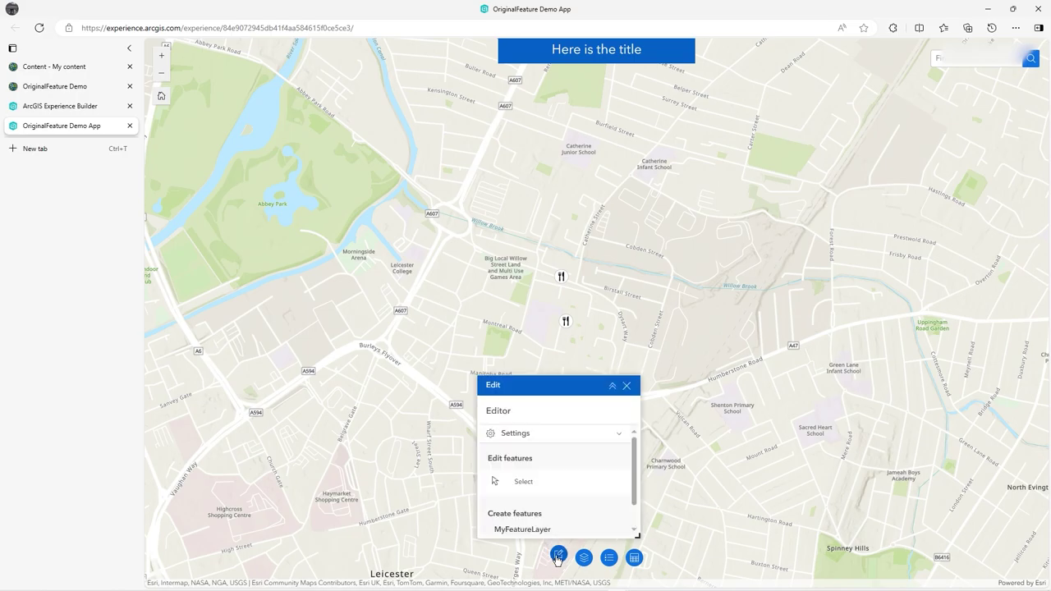
{"action": "scroll", "coordinate": [561, 519], "scroll_direction": "down", "scroll_amount": 1}
{"action": "left_click", "coordinate": [550, 526]}
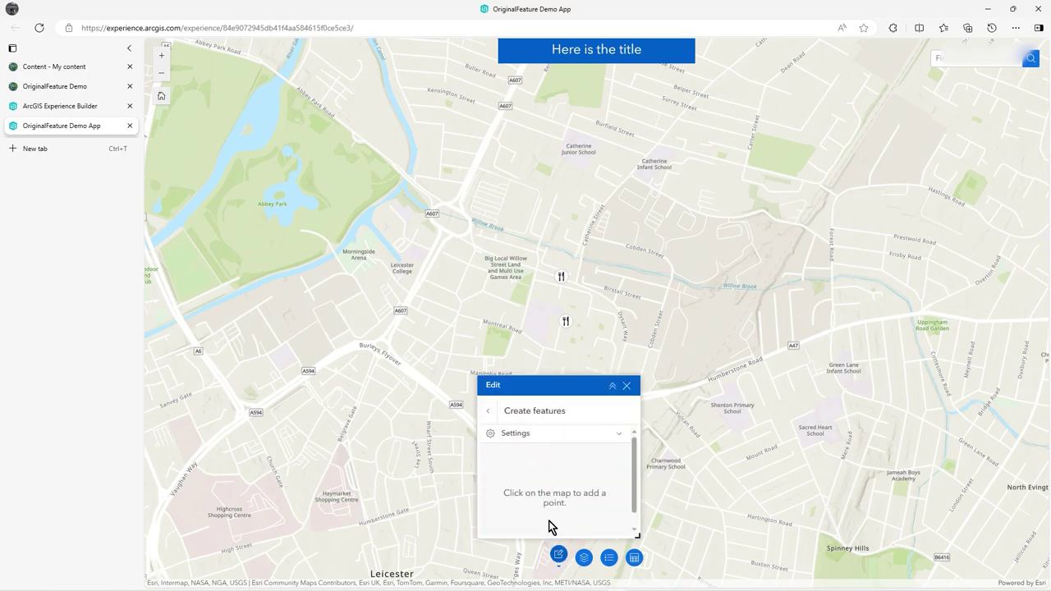
{"action": "left_click", "coordinate": [666, 300]}
{"action": "left_click_drag", "start_coordinate": [582, 389], "coordinate": [279, 150]}
{"action": "left_click_drag", "start_coordinate": [335, 299], "coordinate": [510, 479]}
Enter 'Hello Again' as Ye Olde Attribute and create the new point
{"action": "left_click", "coordinate": [270, 280]}
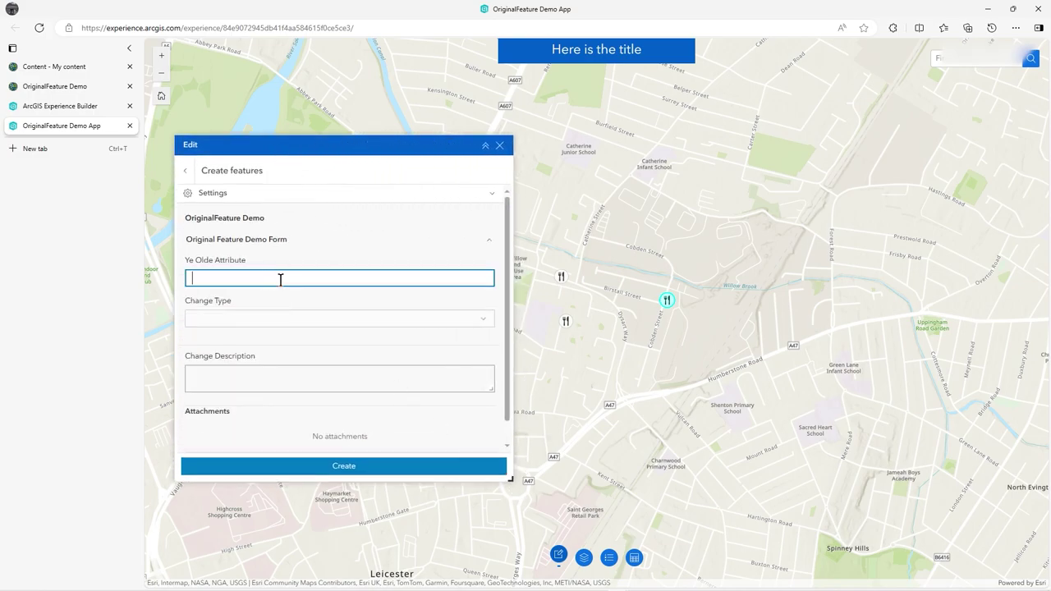
{"action": "type", "text": "Hel"}
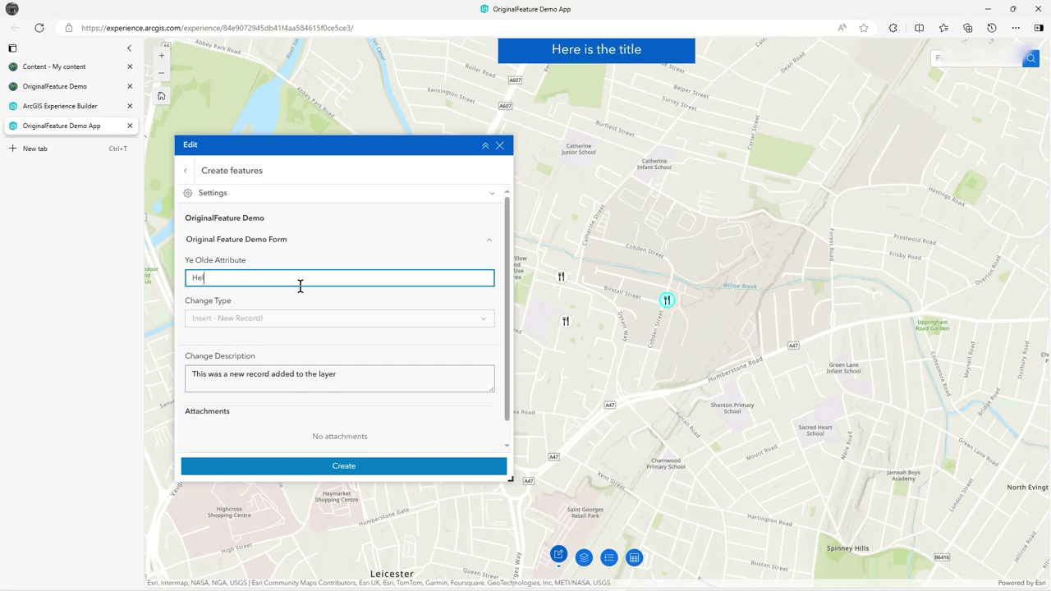
{"action": "type", "text": "lo Again"}
{"action": "left_click_drag", "start_coordinate": [375, 377], "coordinate": [166, 371]}
{"action": "left_click", "coordinate": [377, 376]}
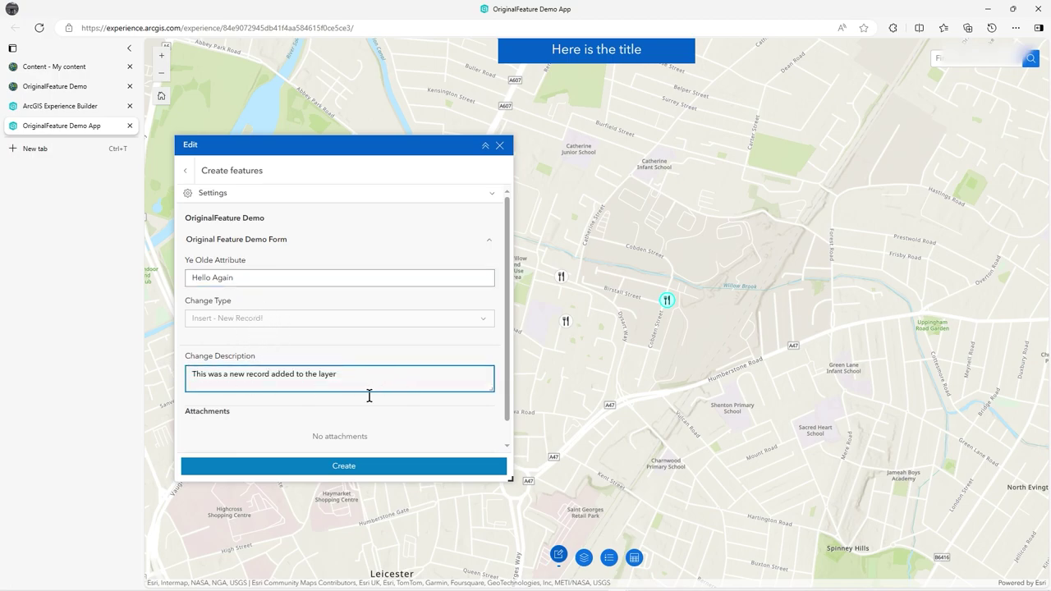
{"action": "left_click", "coordinate": [354, 467]}
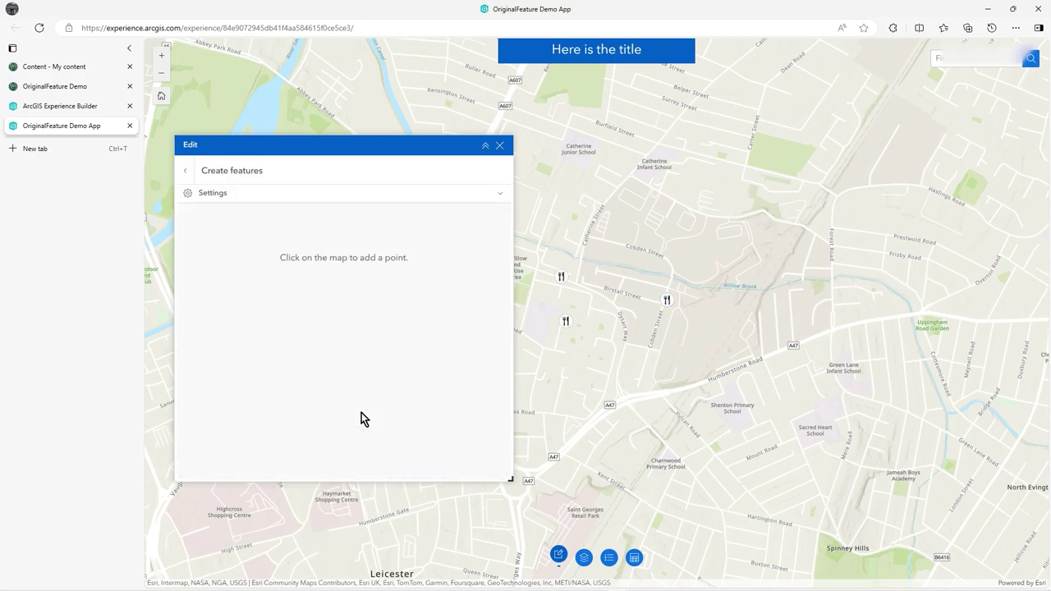
{"action": "left_click", "coordinate": [186, 171]}
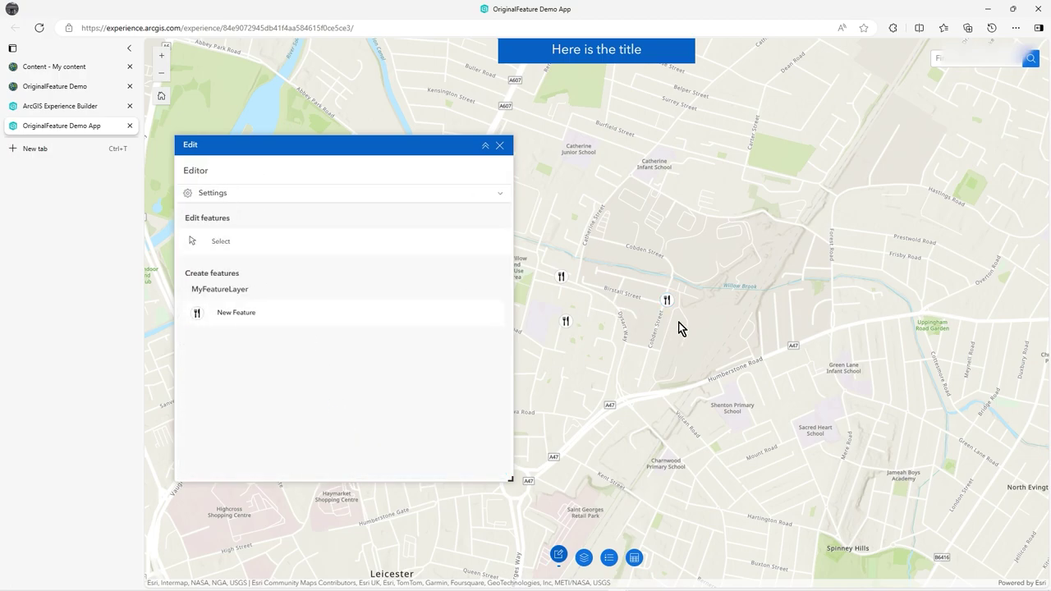
Check the new Hello Again point's attribute popup
{"action": "left_click", "coordinate": [558, 556]}
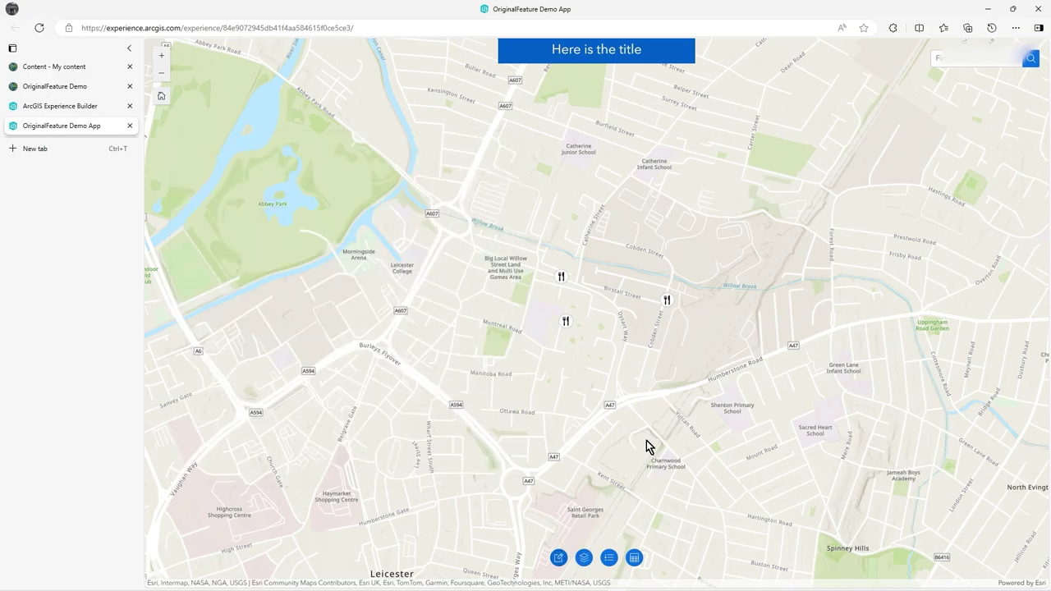
{"action": "left_click", "coordinate": [666, 302]}
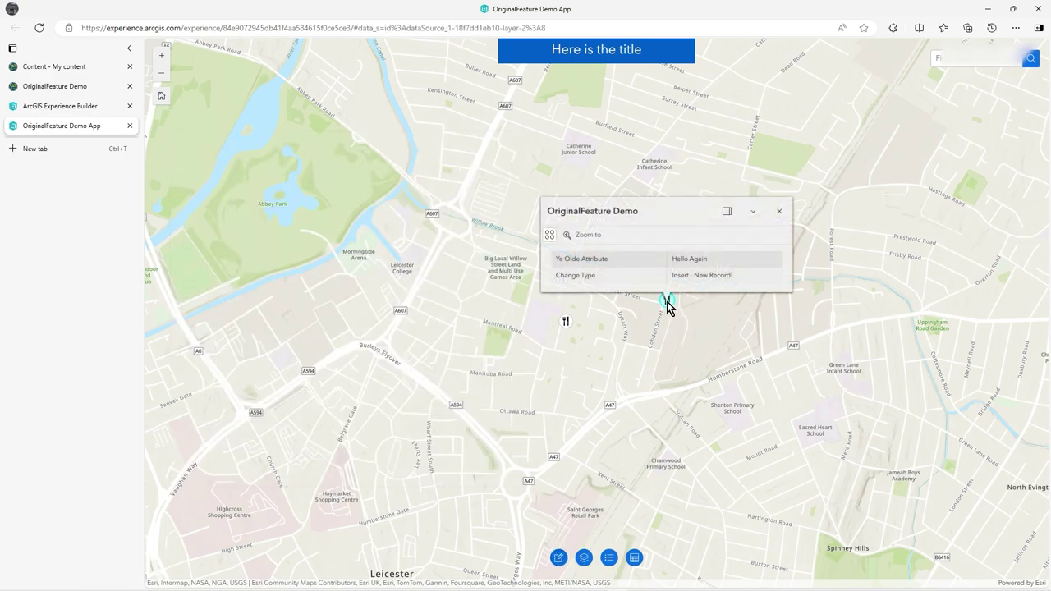
{"action": "left_click", "coordinate": [779, 211]}
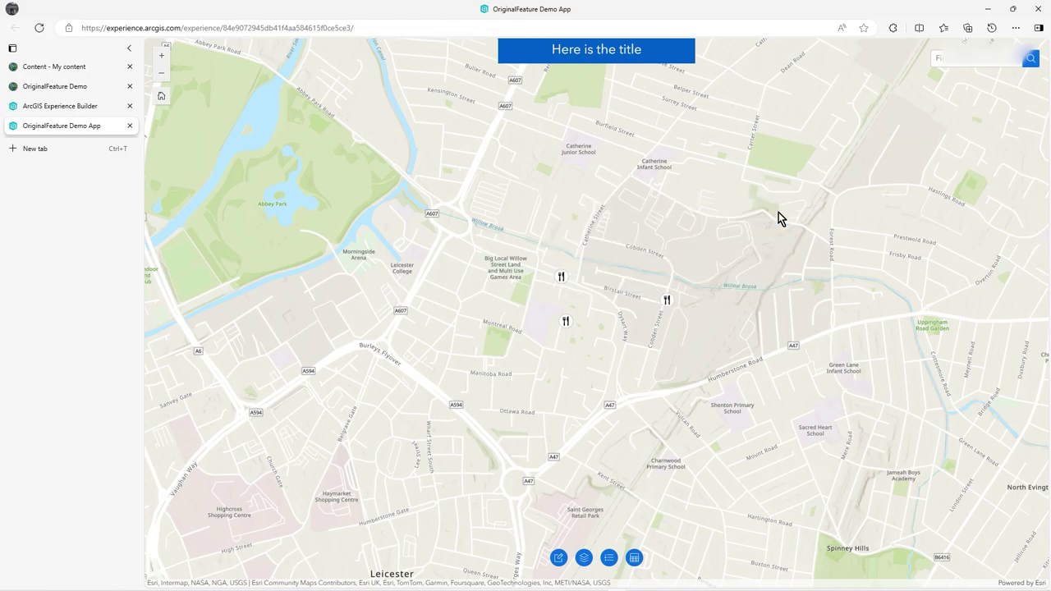
Select the Hello Again point and append 2 to its Ye Olde Attribute
{"action": "left_click", "coordinate": [558, 557]}
{"action": "left_click", "coordinate": [239, 245]}
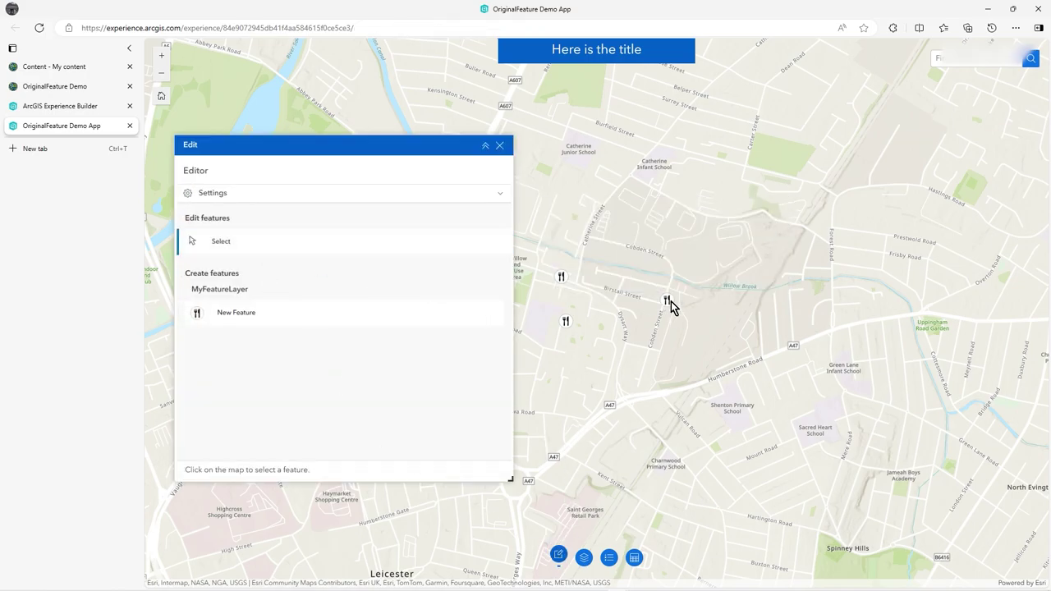
{"action": "left_click", "coordinate": [667, 301]}
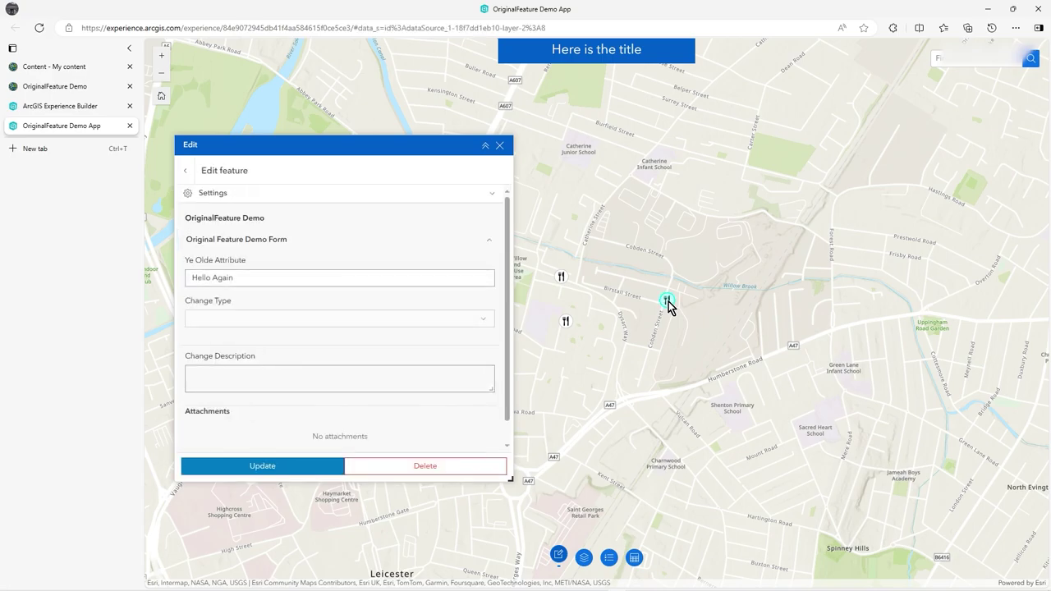
{"action": "left_click", "coordinate": [274, 279]}
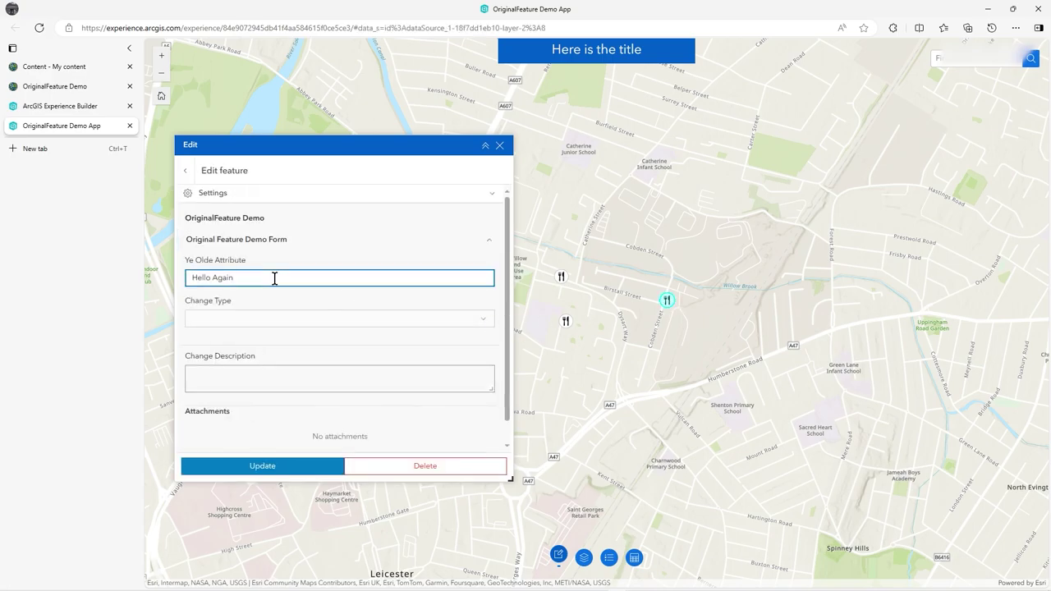
{"action": "type", "text": "2"}
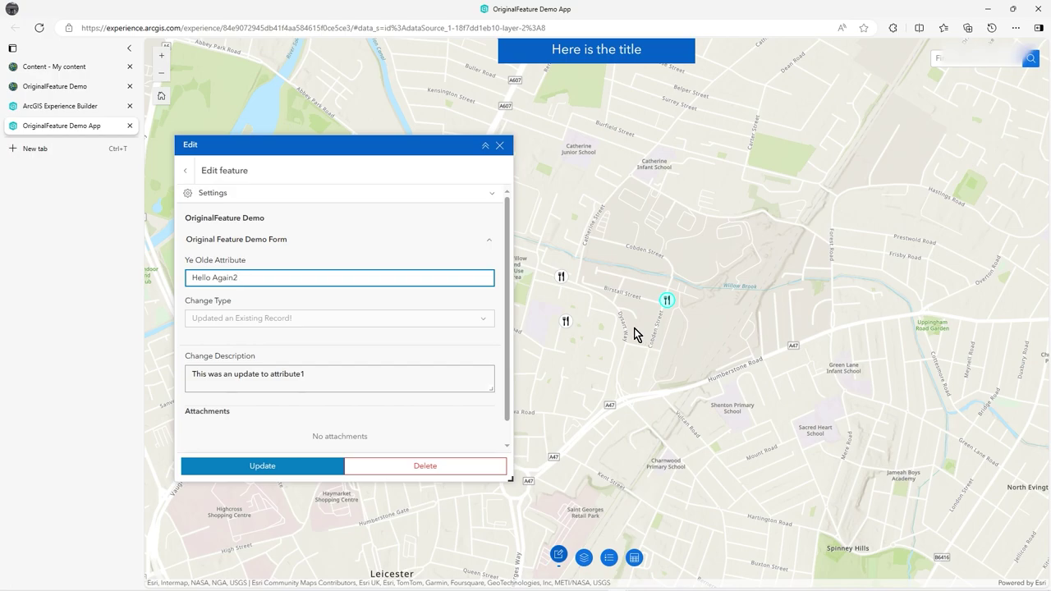
Delete the Hello Again point and confirm the removal
{"action": "left_click", "coordinate": [424, 467]}
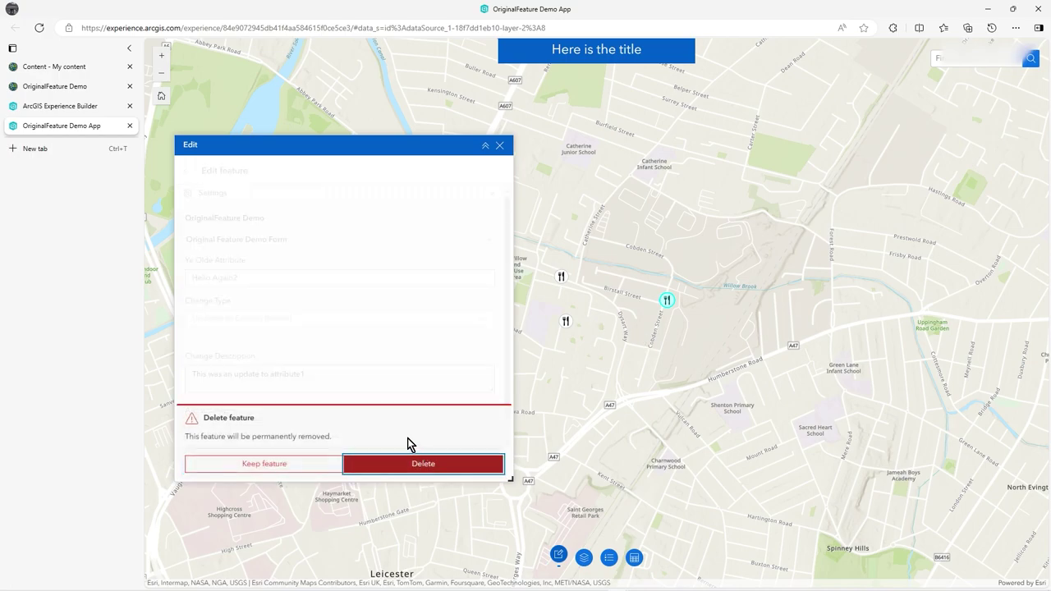
{"action": "left_click", "coordinate": [438, 465]}
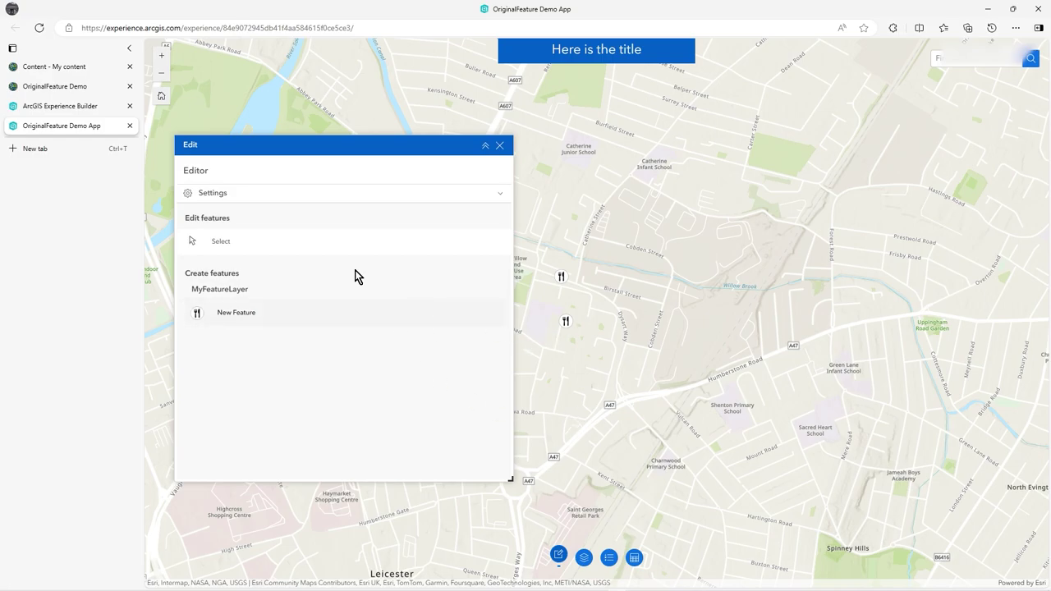
{"action": "left_click", "coordinate": [220, 242]}
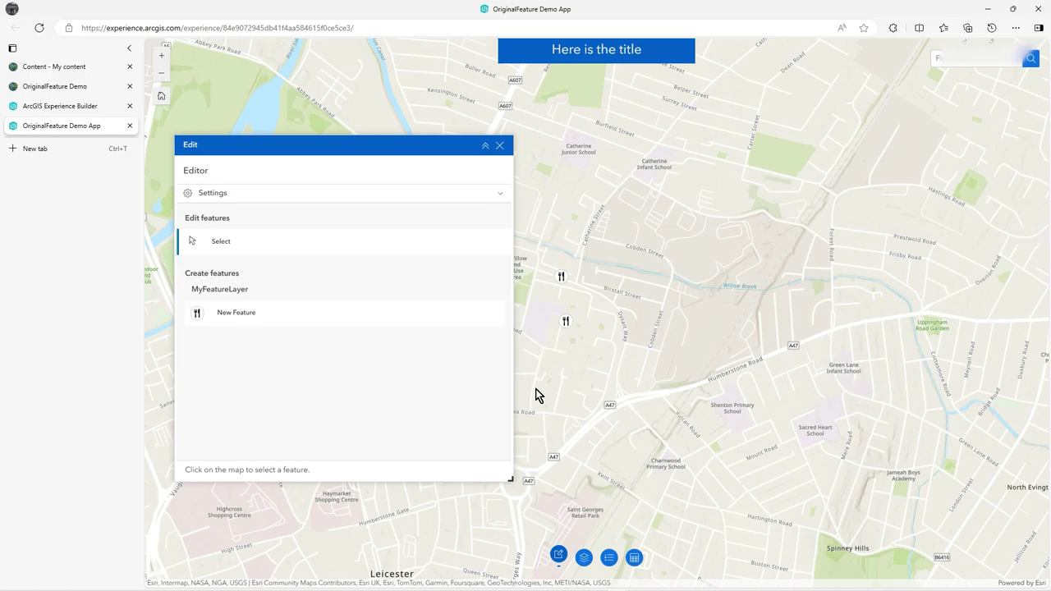
Move the Another Record point slightly and save the change
{"action": "left_click_drag", "start_coordinate": [509, 481], "coordinate": [489, 425]}
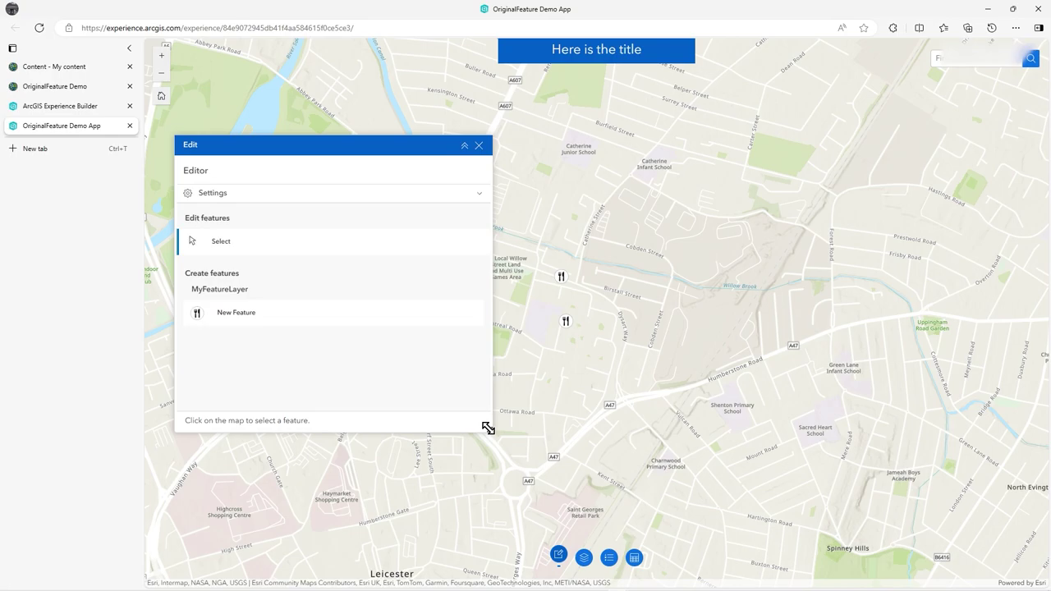
{"action": "left_click", "coordinate": [565, 321]}
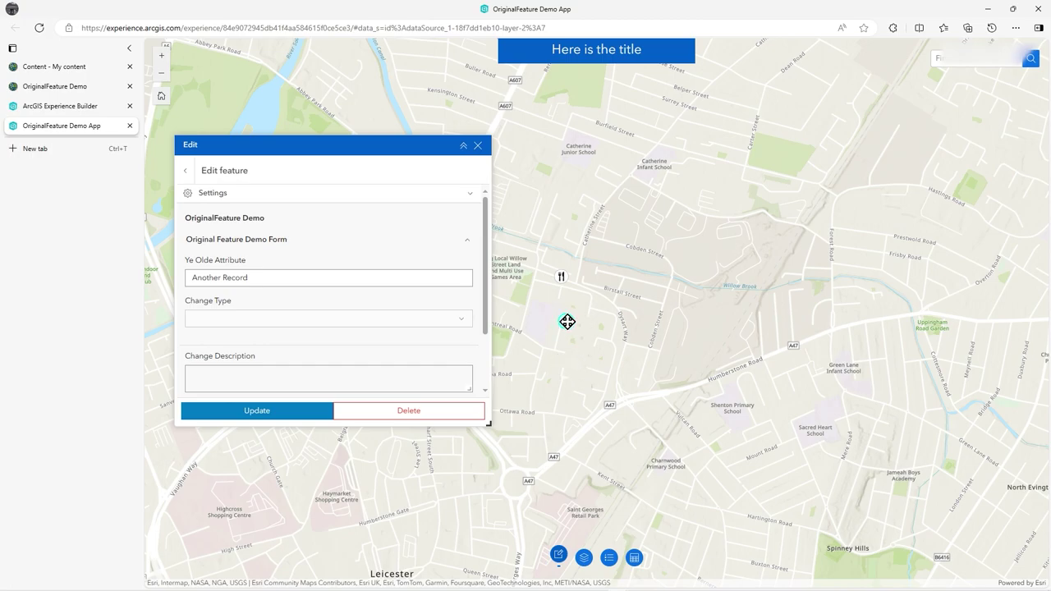
{"action": "left_click_drag", "start_coordinate": [567, 321], "coordinate": [603, 327]}
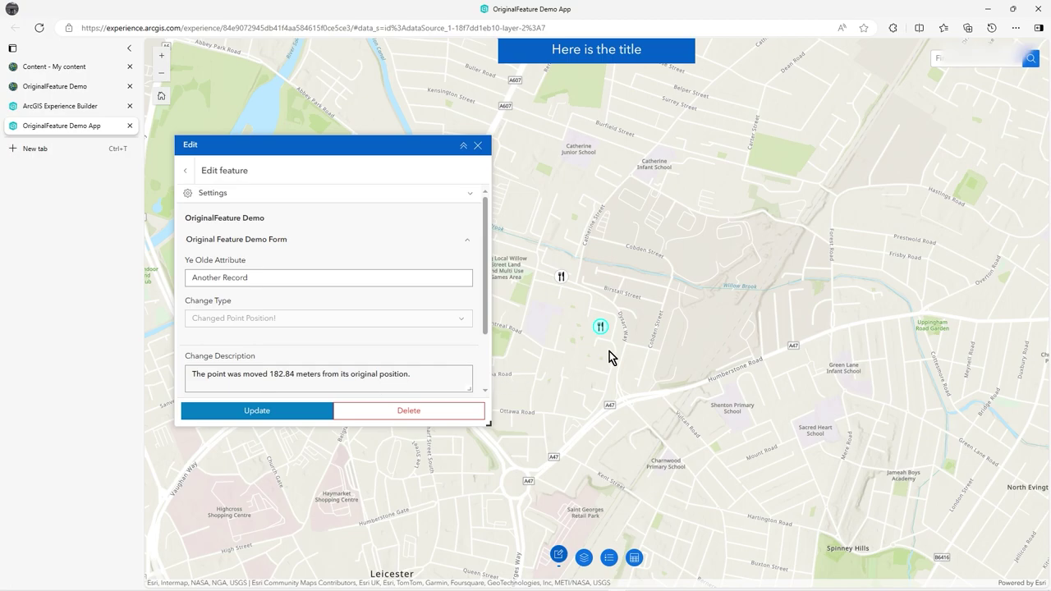
{"action": "left_click_drag", "start_coordinate": [604, 326], "coordinate": [556, 357]}
{"action": "left_click_drag", "start_coordinate": [557, 356], "coordinate": [559, 328]}
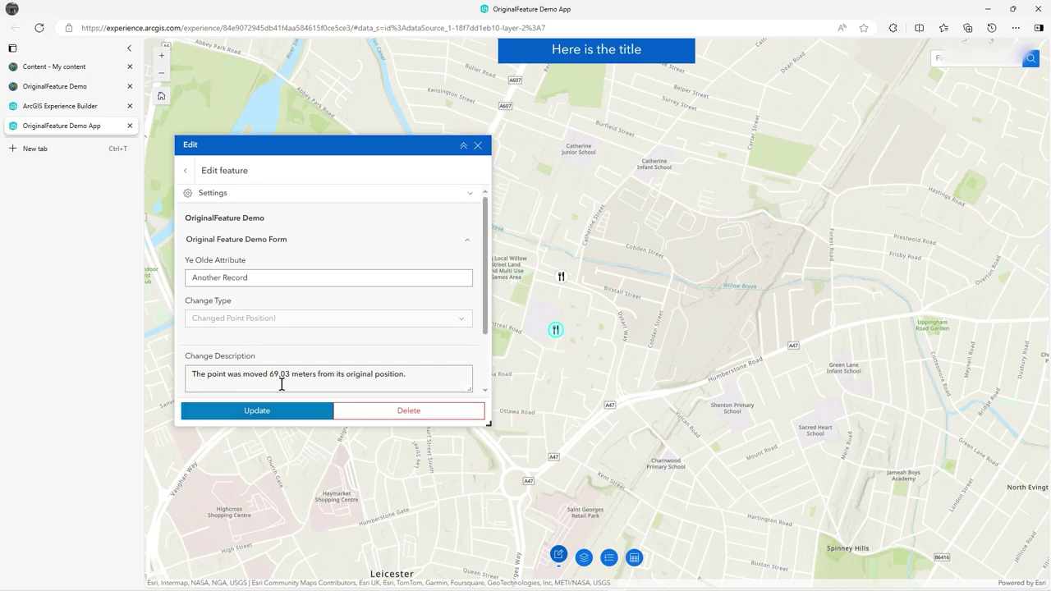
{"action": "left_click", "coordinate": [265, 412]}
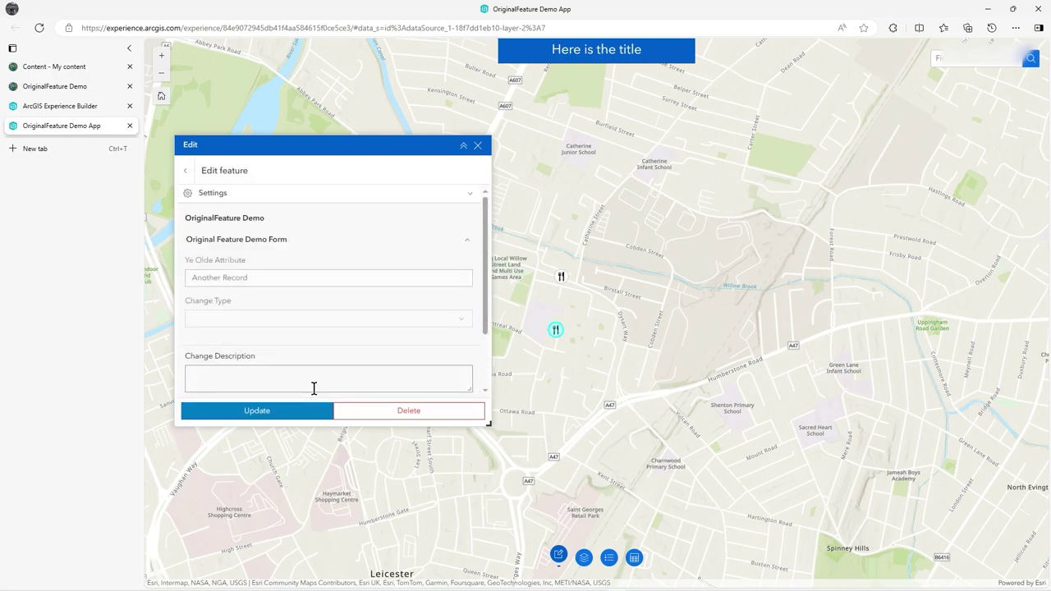
Delete the Another Record point, confirm, and close the editing panel
{"action": "left_click", "coordinate": [451, 413]}
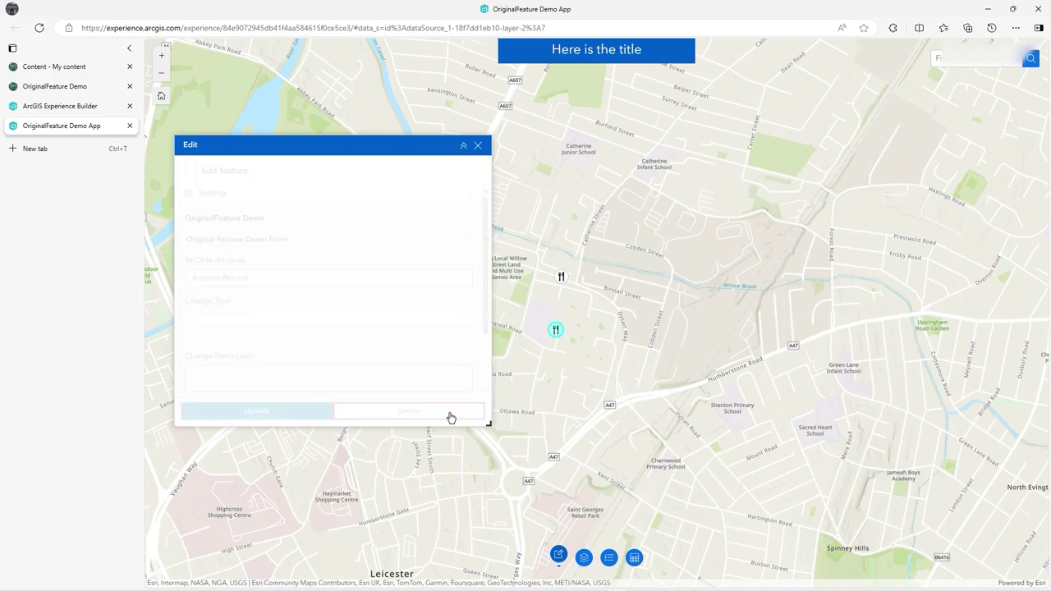
{"action": "left_click", "coordinate": [427, 411]}
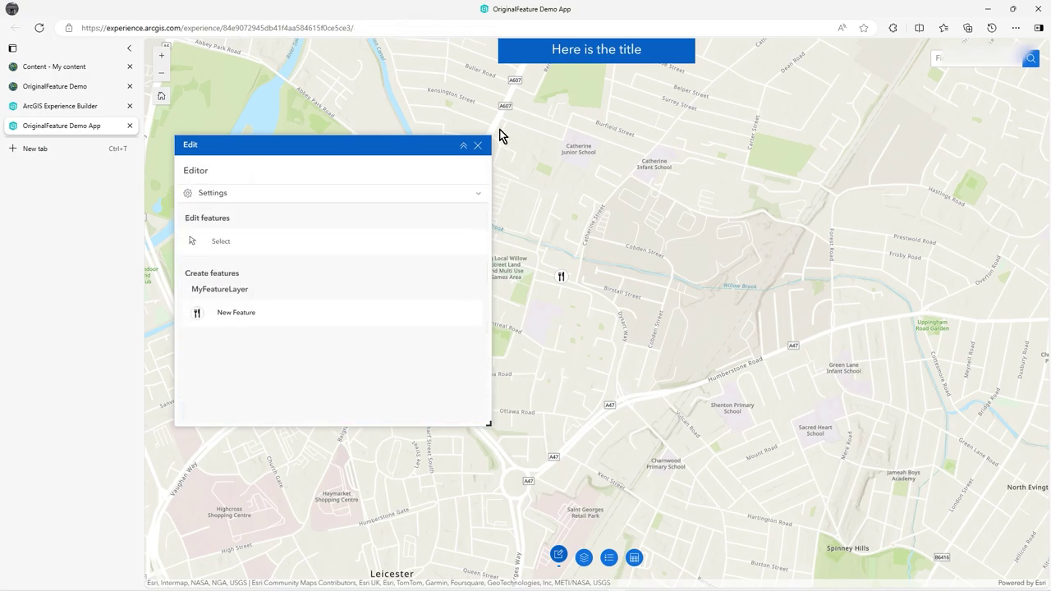
{"action": "left_click", "coordinate": [478, 145]}
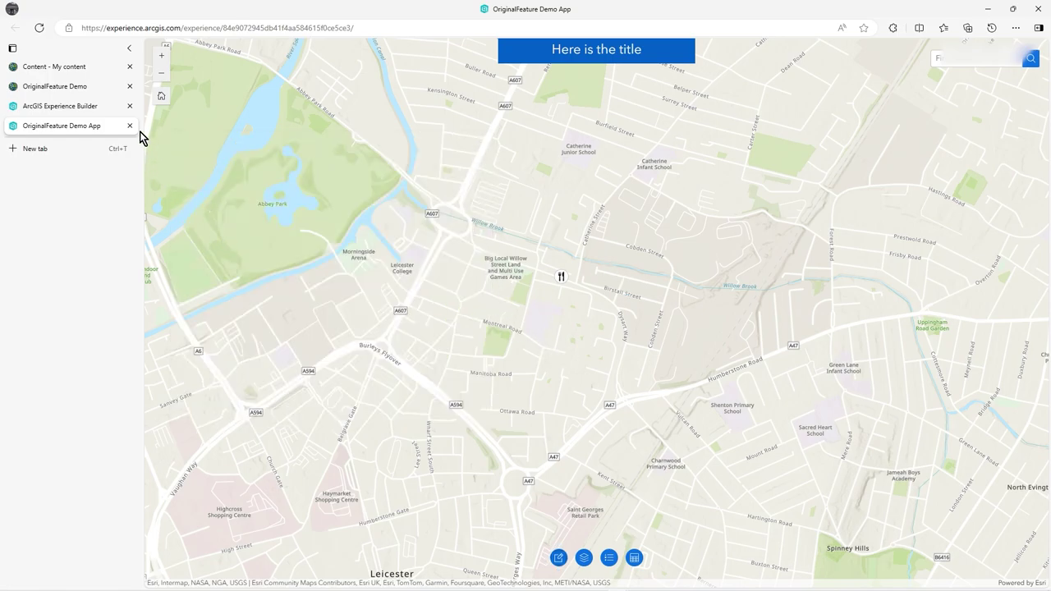
In the OriginalFeature Demo form, edit Change Type's ChangeType_Calc calculated expression
{"action": "left_click", "coordinate": [48, 87]}
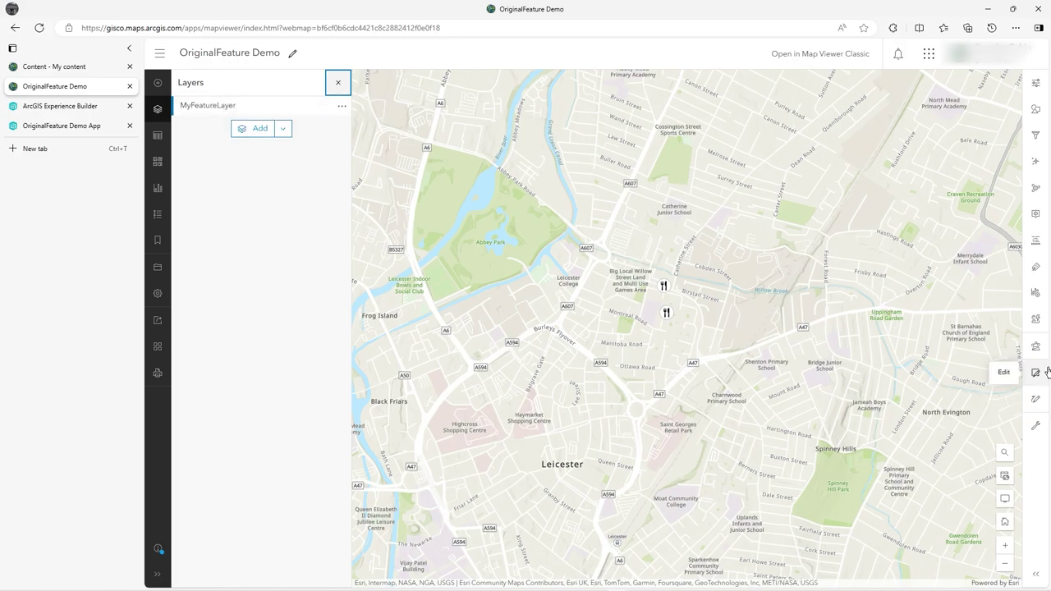
{"action": "left_click", "coordinate": [1035, 319]}
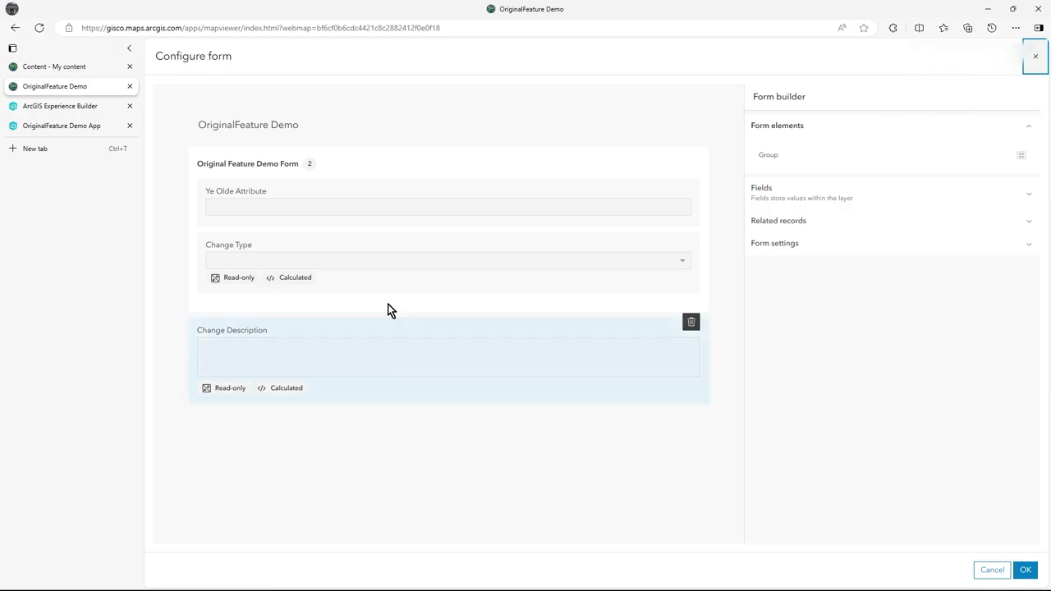
{"action": "left_click", "coordinate": [387, 244]}
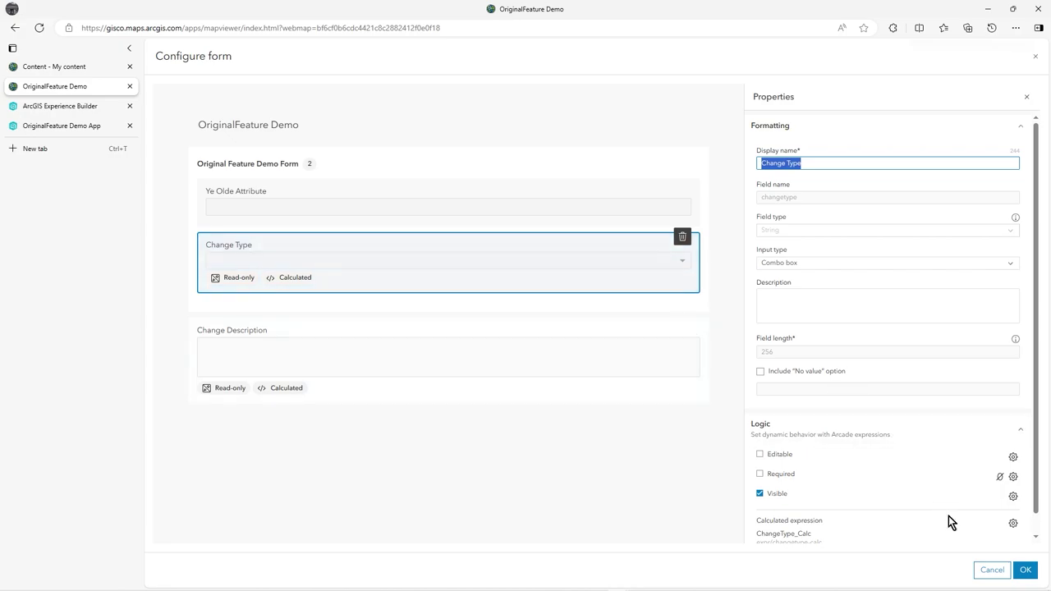
{"action": "scroll", "coordinate": [960, 523], "scroll_direction": "down", "scroll_amount": 1}
{"action": "left_click", "coordinate": [1012, 504]}
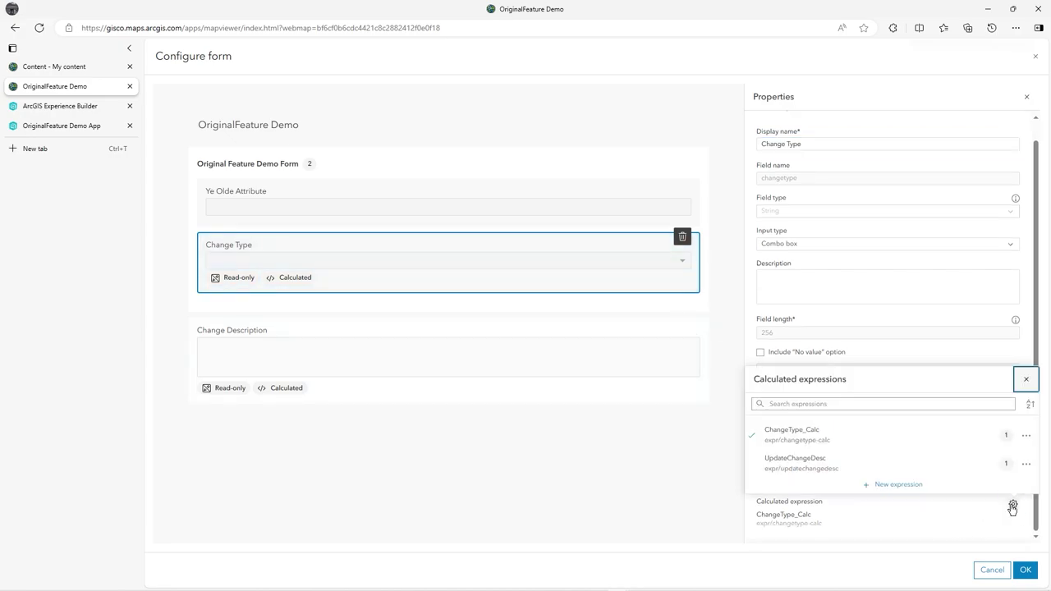
{"action": "left_click", "coordinate": [1026, 436]}
{"action": "left_click", "coordinate": [1014, 451]}
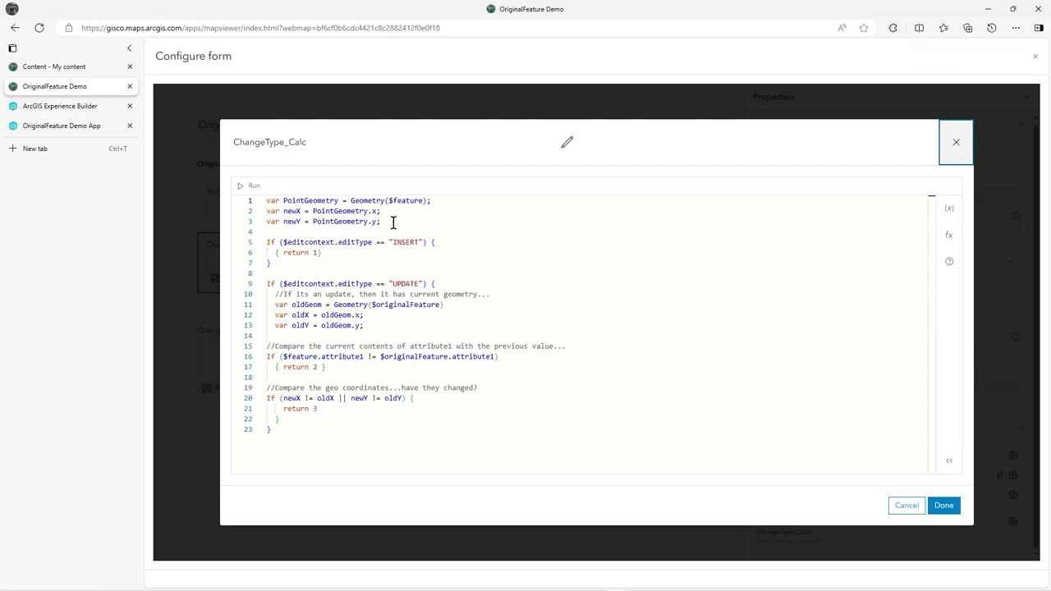
Copy the first three geometry lines of the ChangeType_Calc code
{"action": "left_click_drag", "start_coordinate": [392, 222], "coordinate": [236, 205]}
{"action": "key", "text": "ctrl+c"}
{"action": "left_click", "coordinate": [391, 222]}
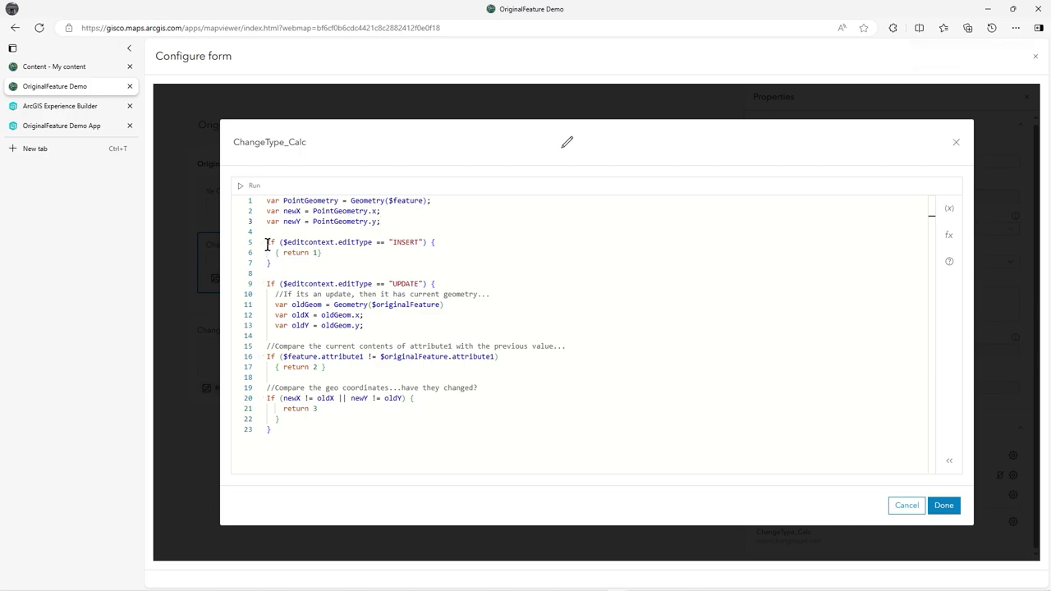
Highlight the $editcontext.editType INSERT check on line 5
{"action": "left_click_drag", "start_coordinate": [265, 242], "coordinate": [490, 245]}
{"action": "left_click", "coordinate": [345, 245]}
{"action": "left_click_drag", "start_coordinate": [282, 243], "coordinate": [368, 241]}
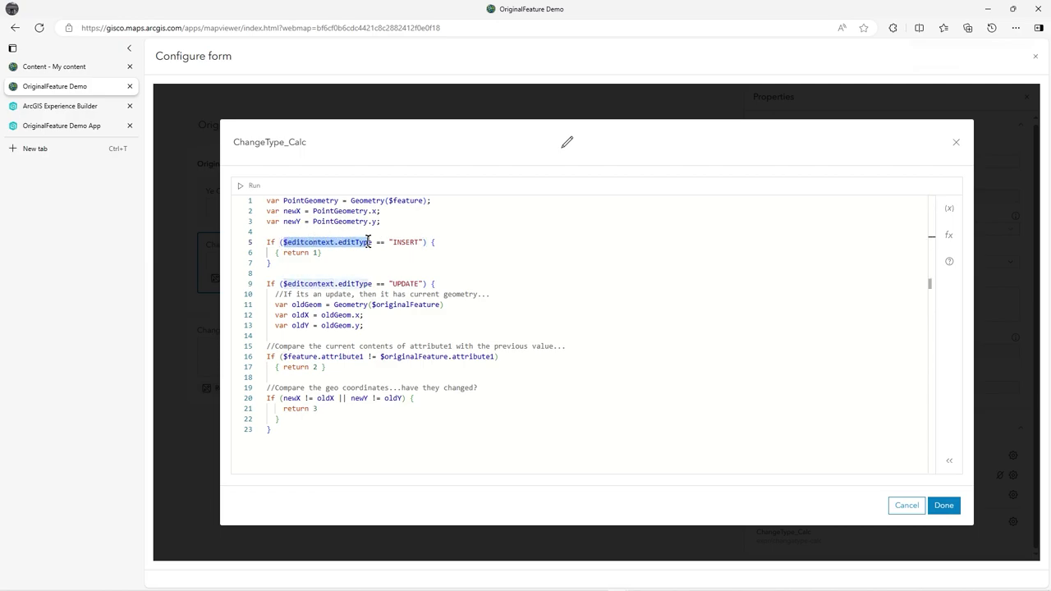
{"action": "double_click", "coordinate": [403, 242]}
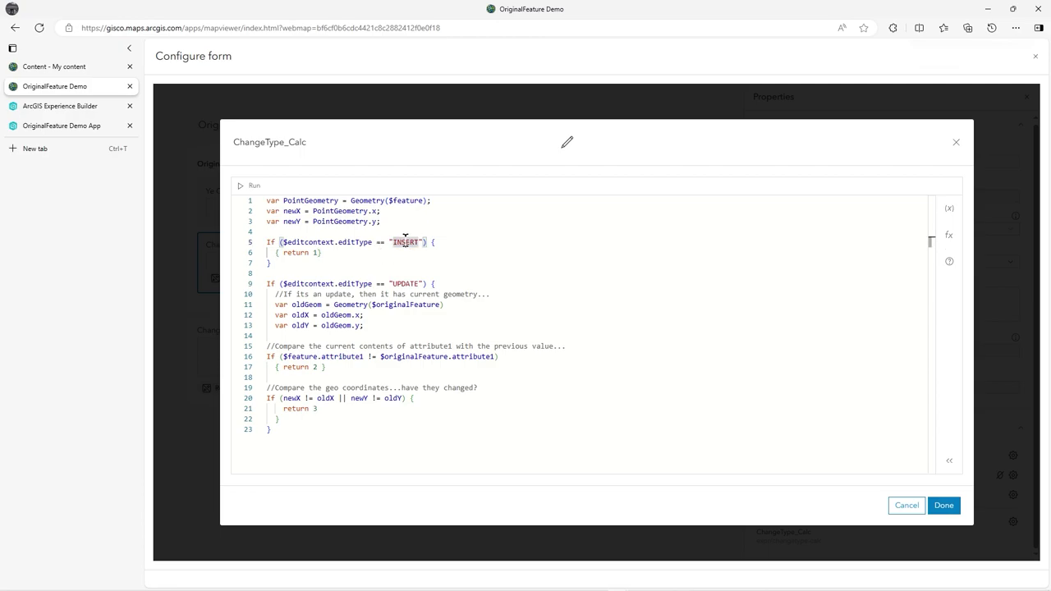
{"action": "left_click", "coordinate": [326, 254]}
Inspect Change Type's value list (codes 1–3) in MyFeatureLayer's fields, then return to the expression
{"action": "left_click", "coordinate": [64, 69]}
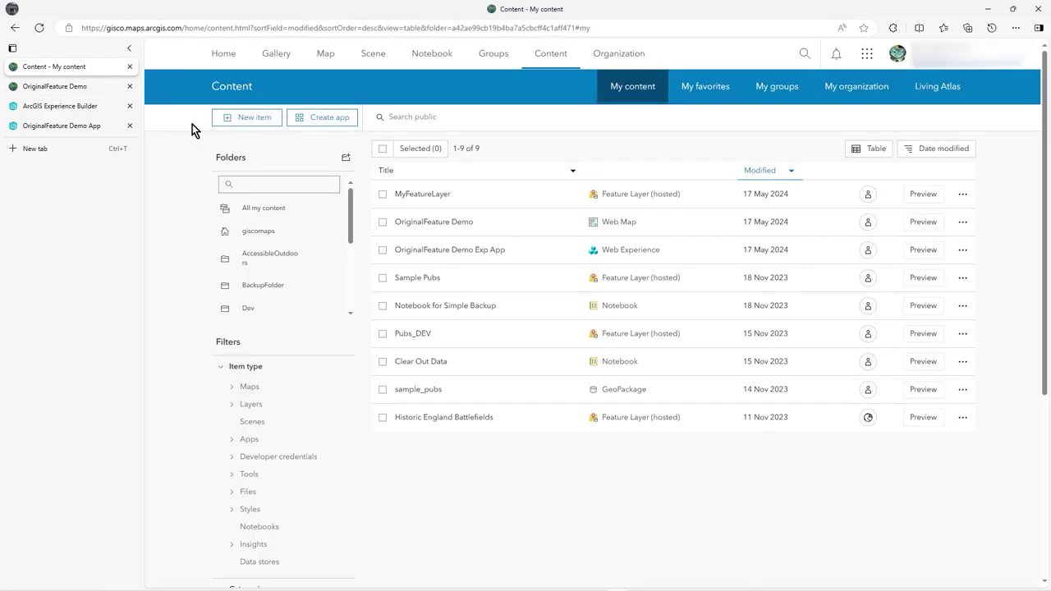
{"action": "left_click", "coordinate": [439, 204]}
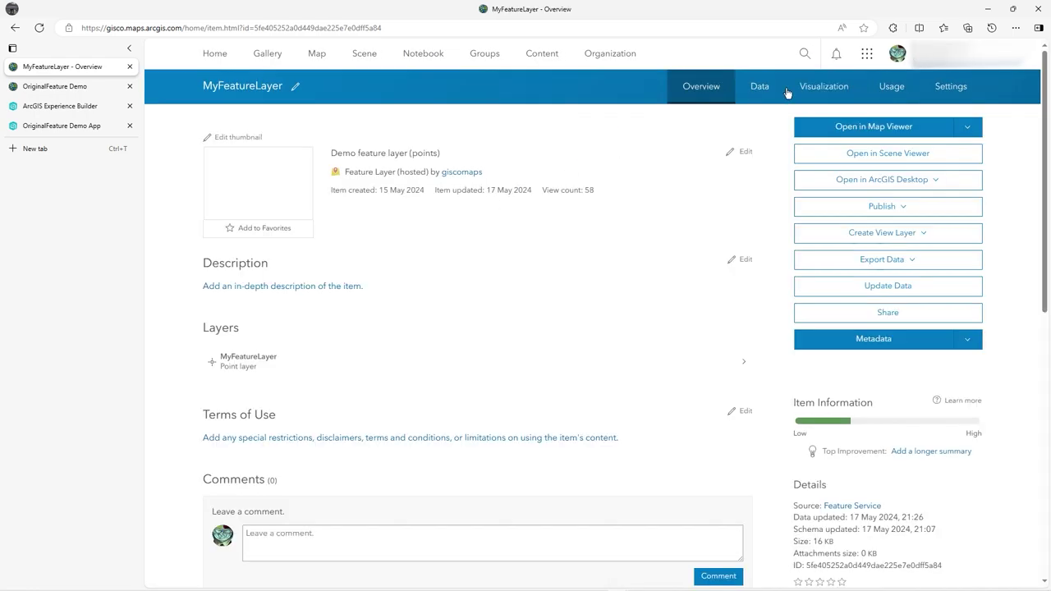
{"action": "left_click", "coordinate": [764, 100]}
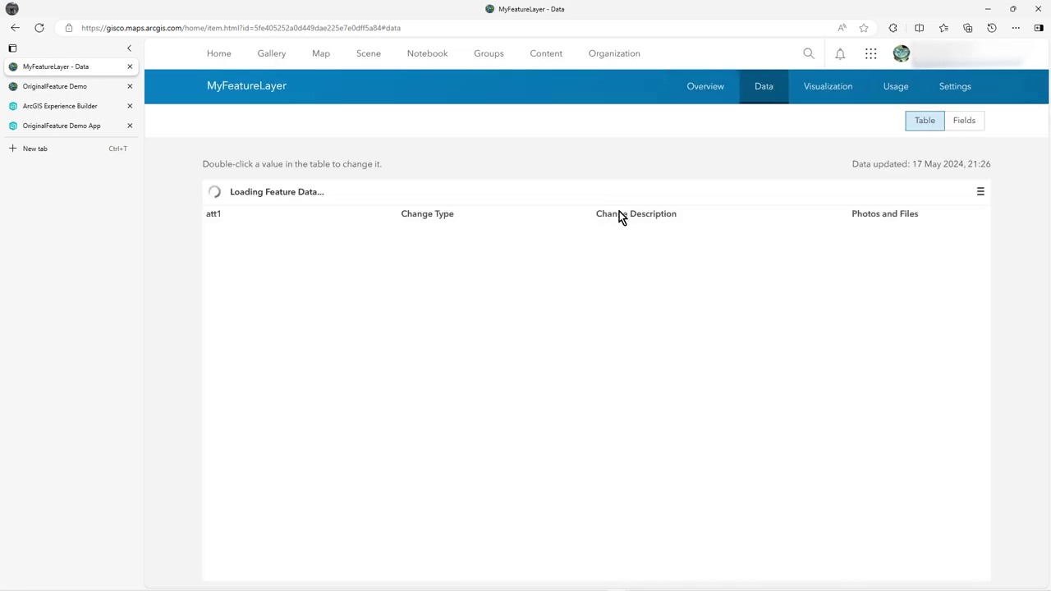
{"action": "left_click", "coordinate": [968, 119]}
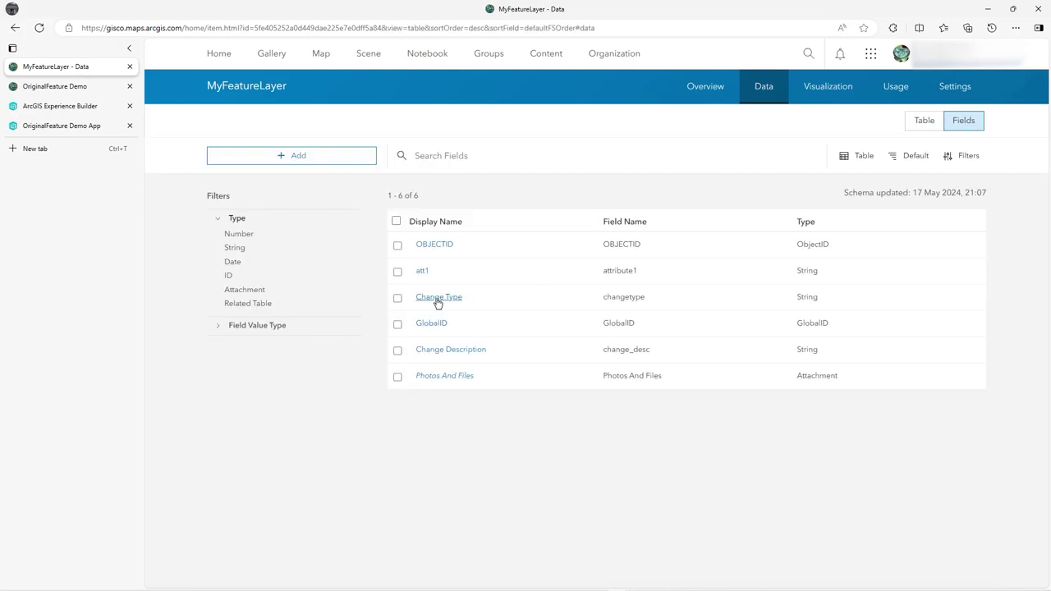
{"action": "left_click", "coordinate": [438, 299]}
{"action": "left_click", "coordinate": [881, 453]}
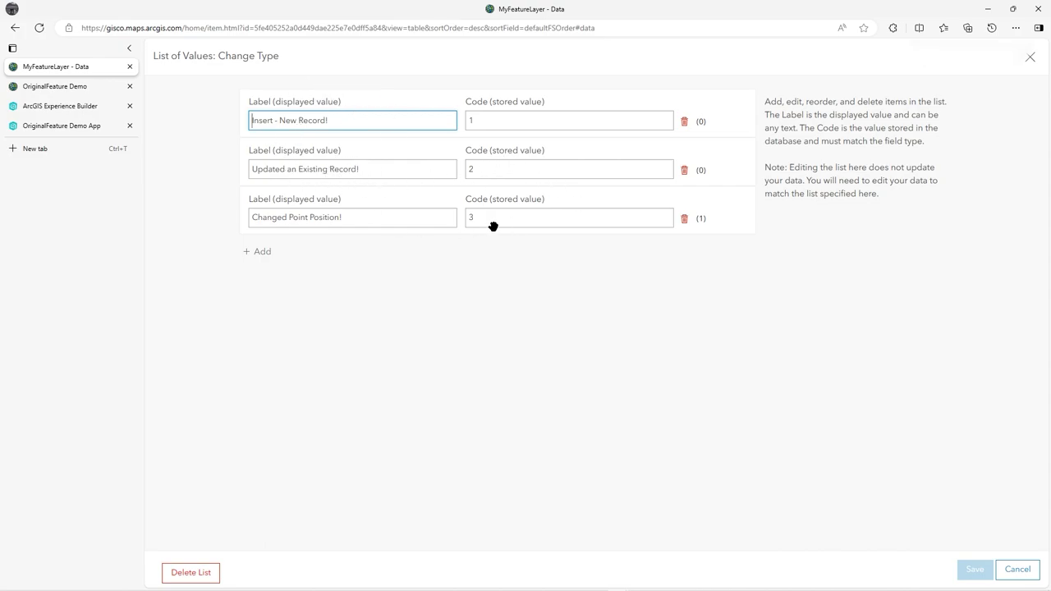
{"action": "left_click", "coordinate": [56, 87]}
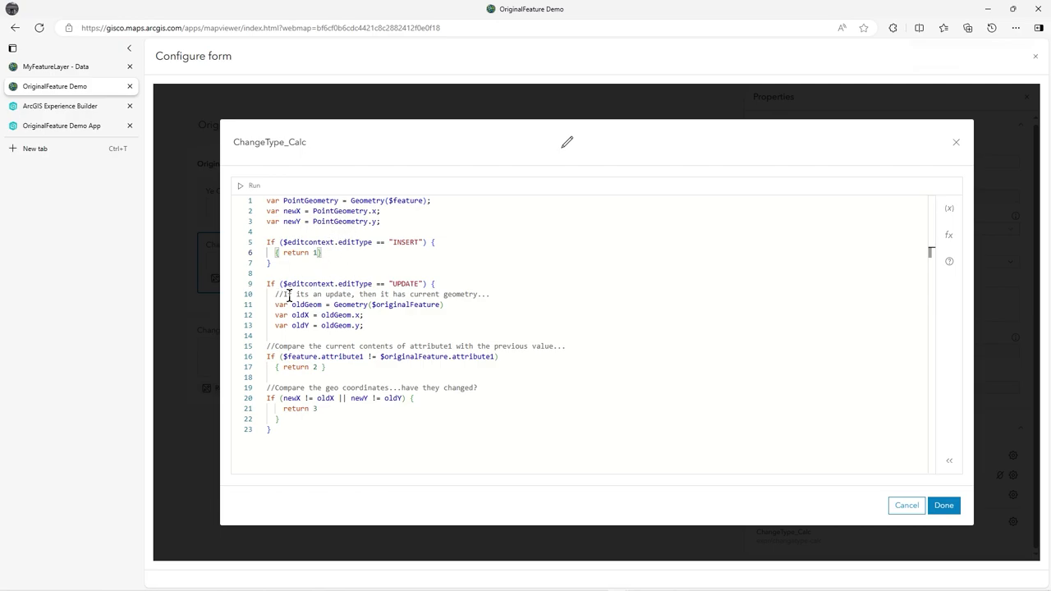
{"action": "left_click_drag", "start_coordinate": [284, 284], "coordinate": [419, 282]}
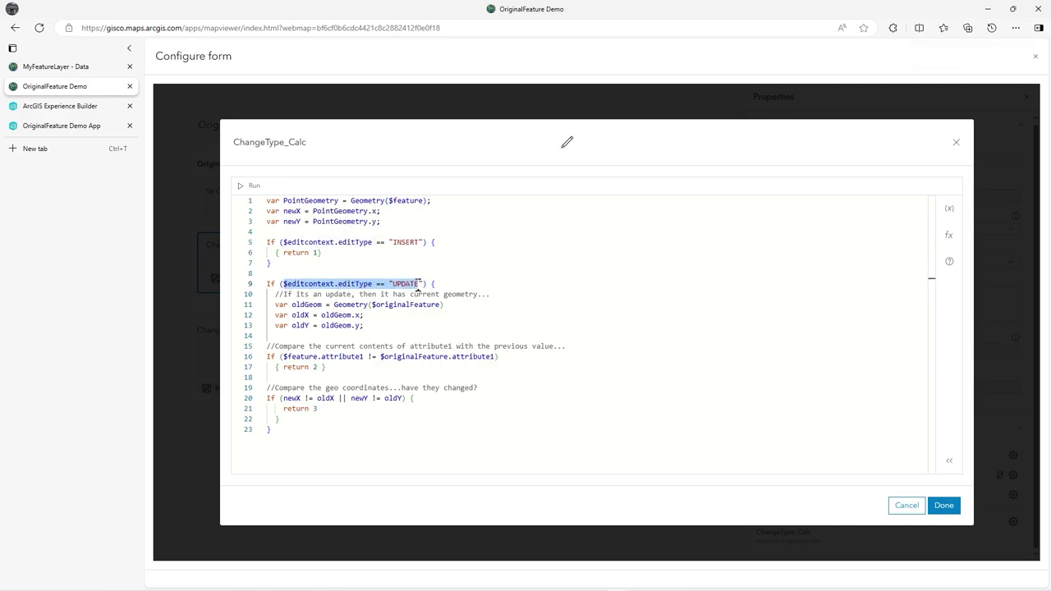
{"action": "double_click", "coordinate": [406, 304]}
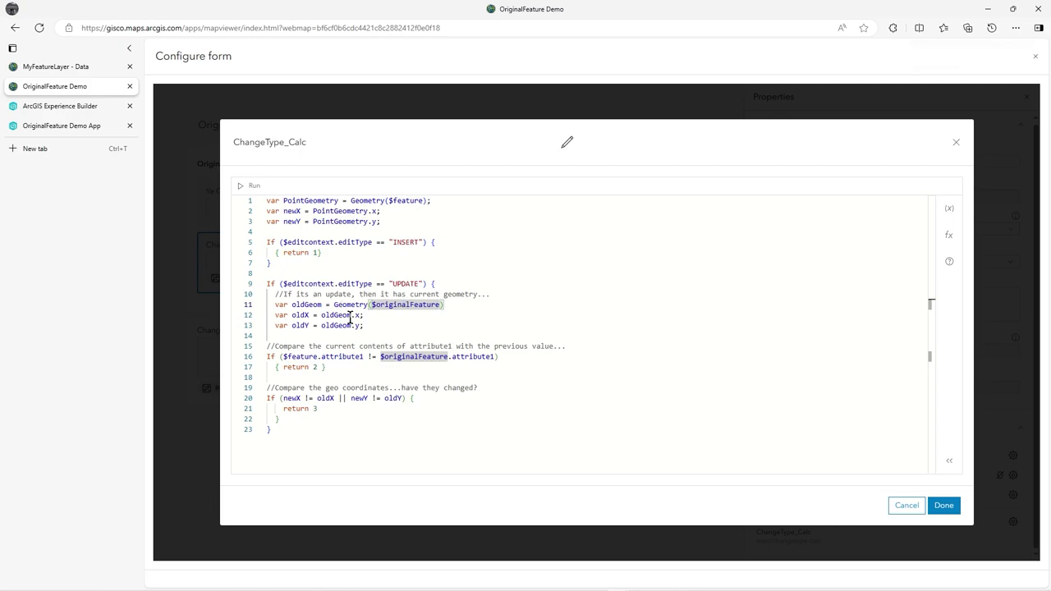
{"action": "left_click", "coordinate": [381, 328]}
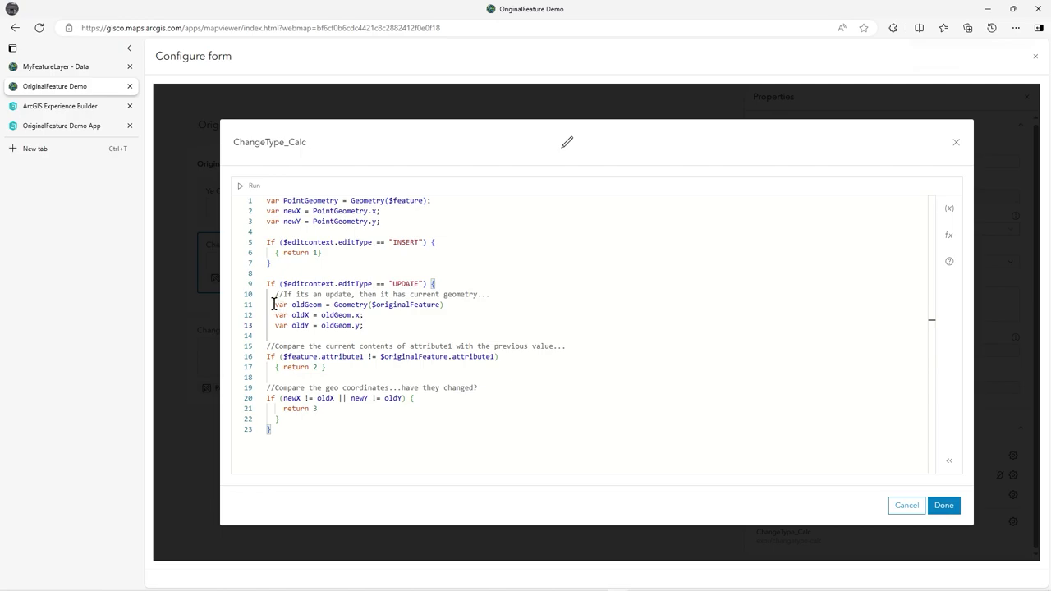
{"action": "double_click", "coordinate": [412, 304]}
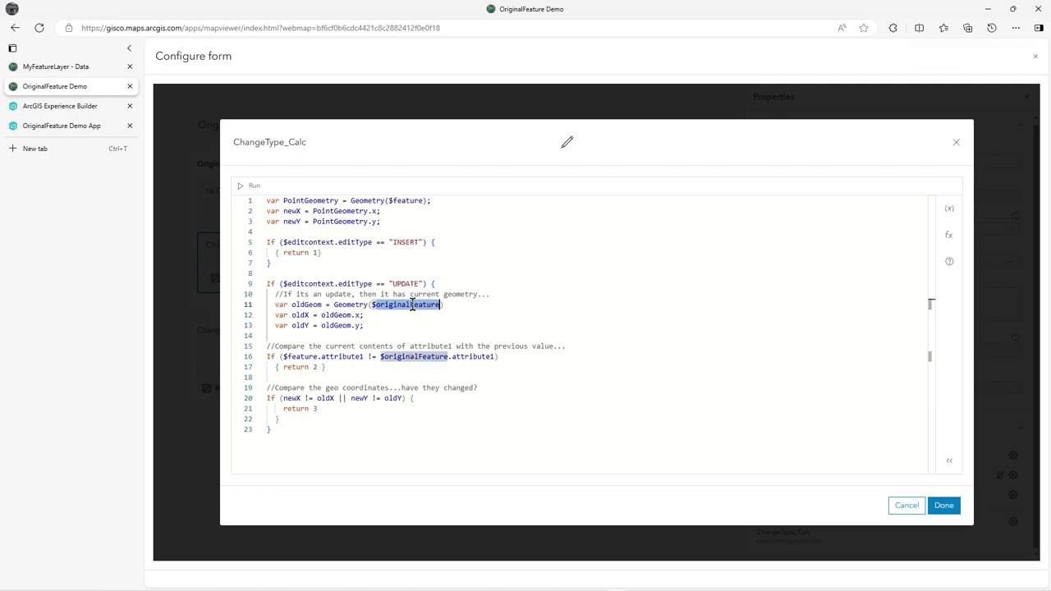
{"action": "left_click", "coordinate": [444, 304]}
{"action": "left_click_drag", "start_coordinate": [371, 305], "coordinate": [442, 305]}
{"action": "left_click", "coordinate": [455, 304]}
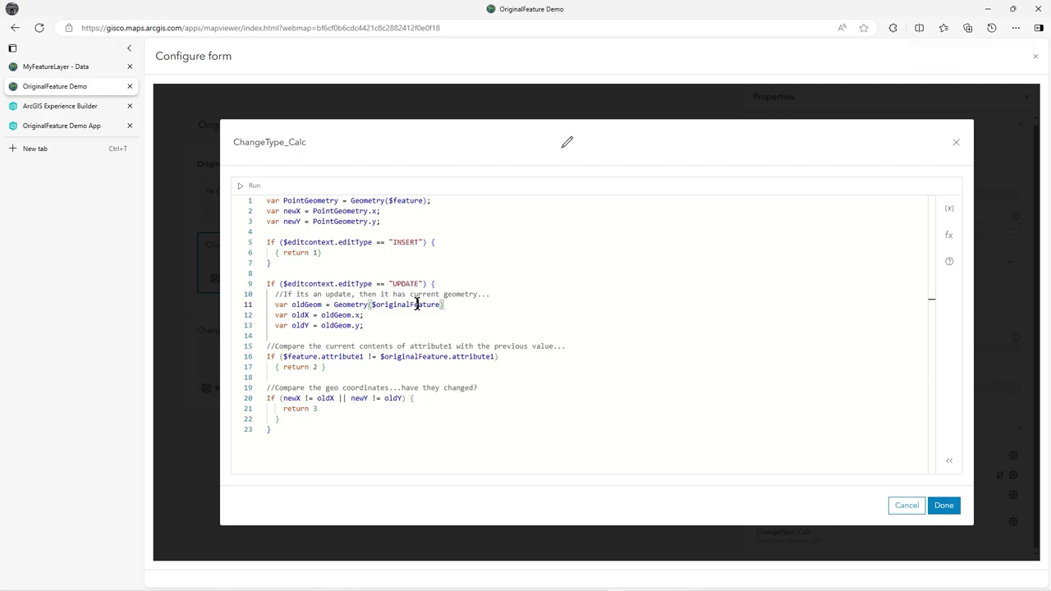
{"action": "double_click", "coordinate": [417, 304]}
Highlight the $originalFeature, oldGeom and oldX/oldY lines in the ChangeType_Calc code
{"action": "left_click", "coordinate": [373, 304]}
{"action": "left_click_drag", "start_coordinate": [374, 304], "coordinate": [442, 305]}
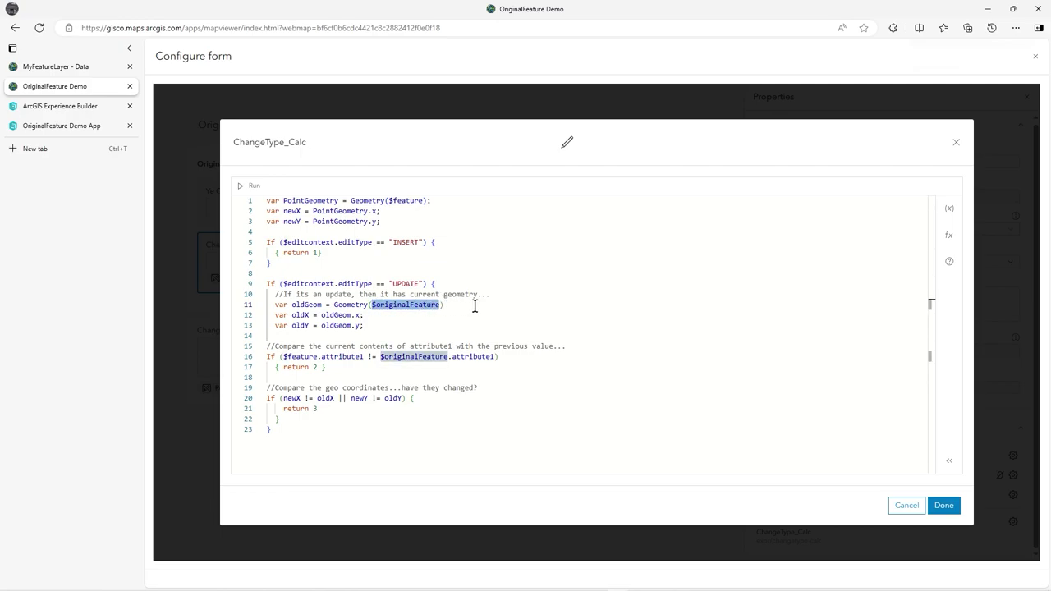
{"action": "left_click", "coordinate": [474, 306]}
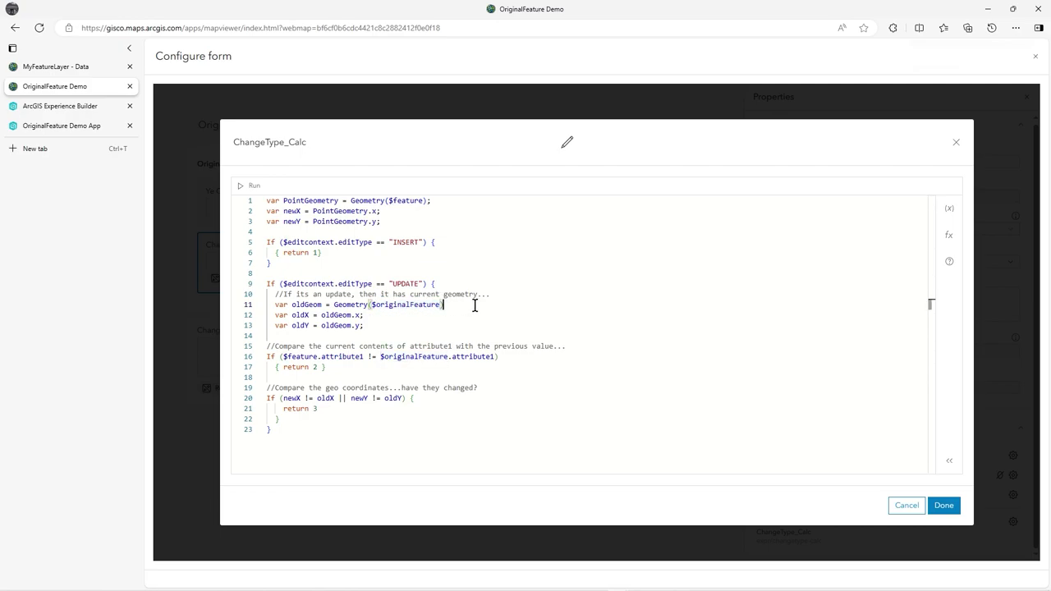
{"action": "double_click", "coordinate": [310, 304]}
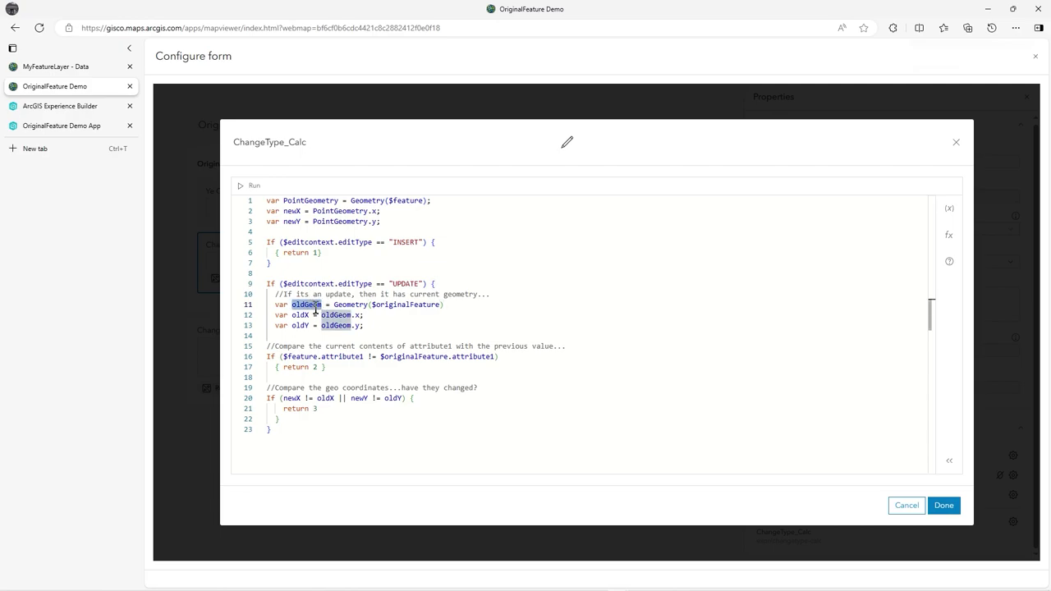
{"action": "left_click", "coordinate": [408, 305]}
{"action": "double_click", "coordinate": [408, 305]}
{"action": "left_click", "coordinate": [459, 304]}
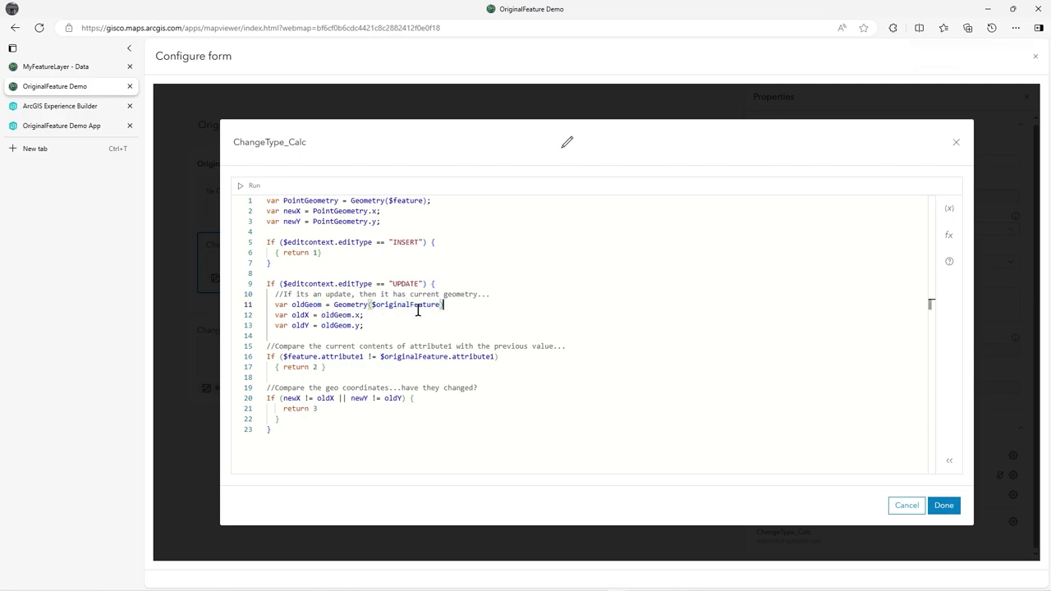
{"action": "left_click_drag", "start_coordinate": [383, 329], "coordinate": [271, 316]}
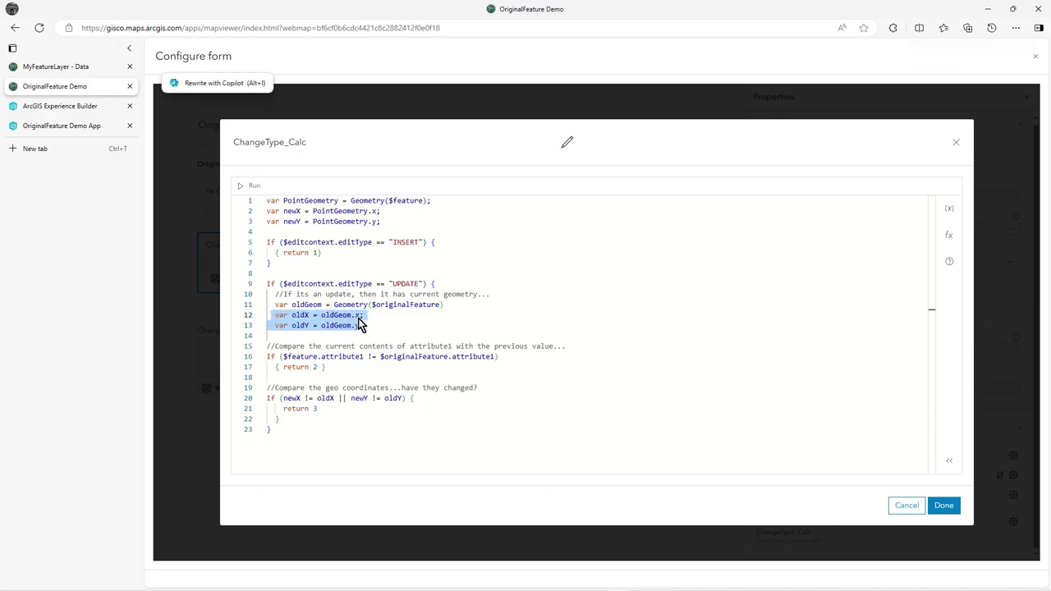
{"action": "double_click", "coordinate": [444, 357]}
{"action": "left_click", "coordinate": [426, 408]}
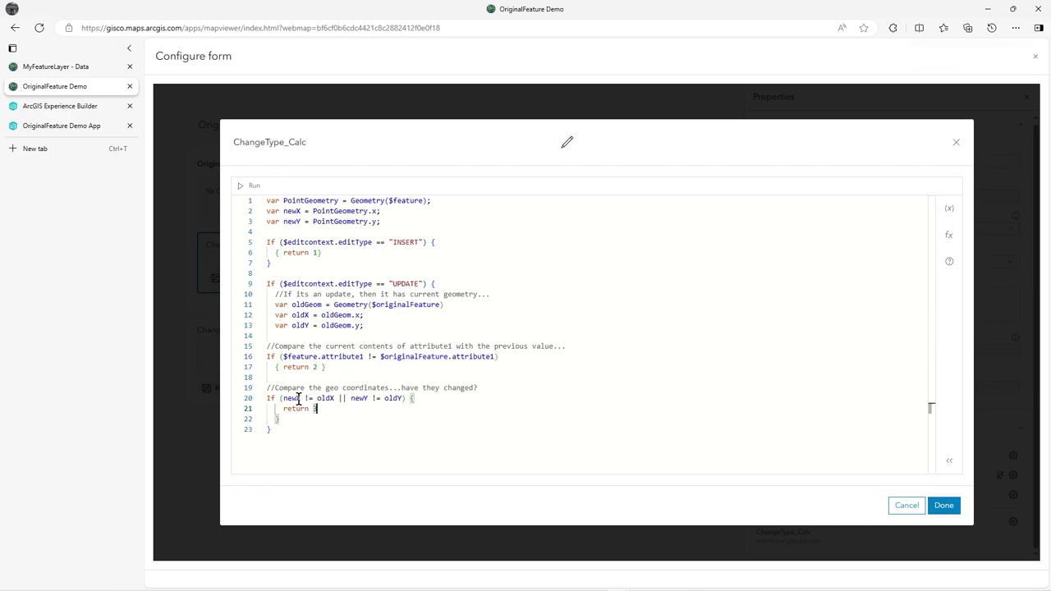
Walk through the move check returning 3 and attribute check returning 2, then click Done
{"action": "left_click_drag", "start_coordinate": [277, 399], "coordinate": [341, 400]}
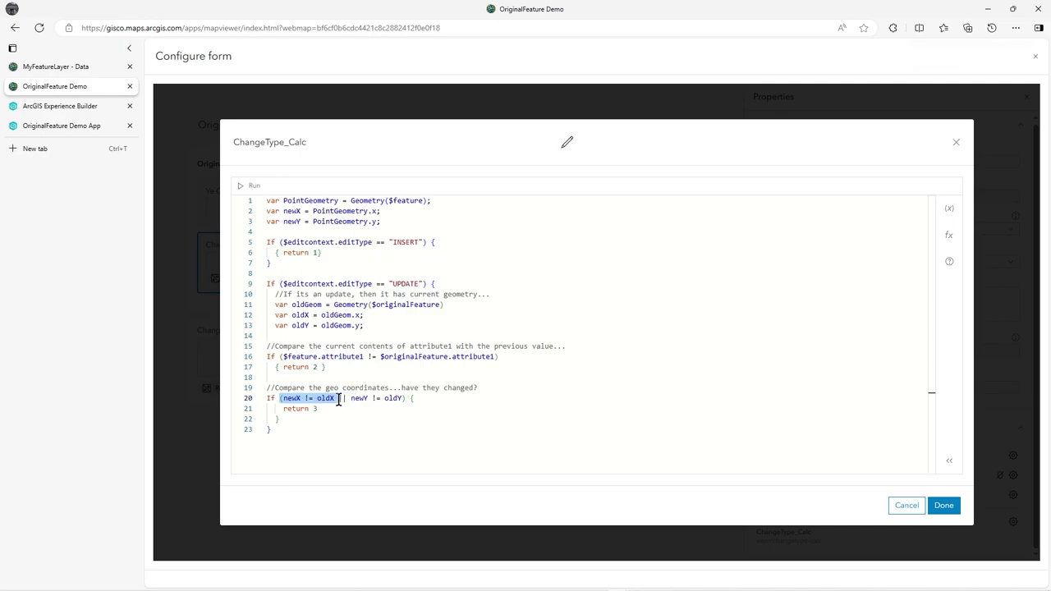
{"action": "left_click_drag", "start_coordinate": [338, 400], "coordinate": [414, 398]}
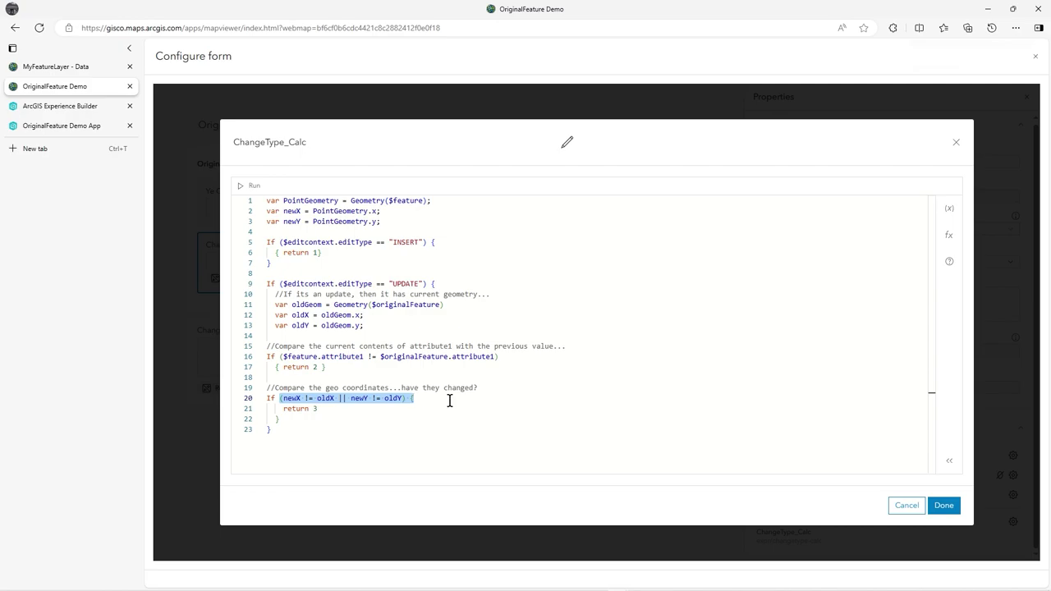
{"action": "left_click", "coordinate": [349, 420]}
{"action": "left_click_drag", "start_coordinate": [318, 409], "coordinate": [282, 408]}
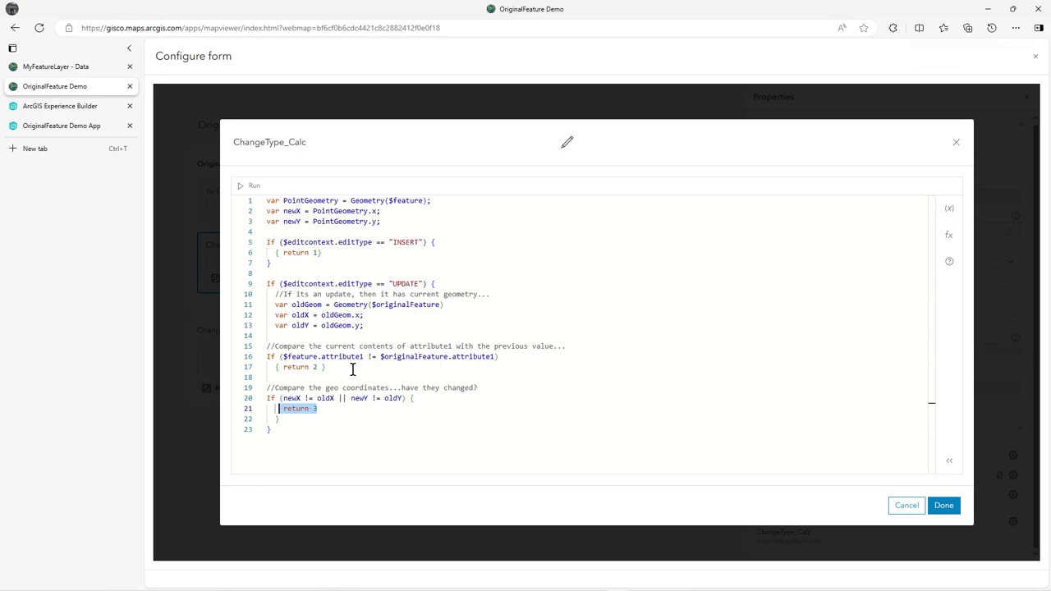
{"action": "left_click", "coordinate": [382, 345]}
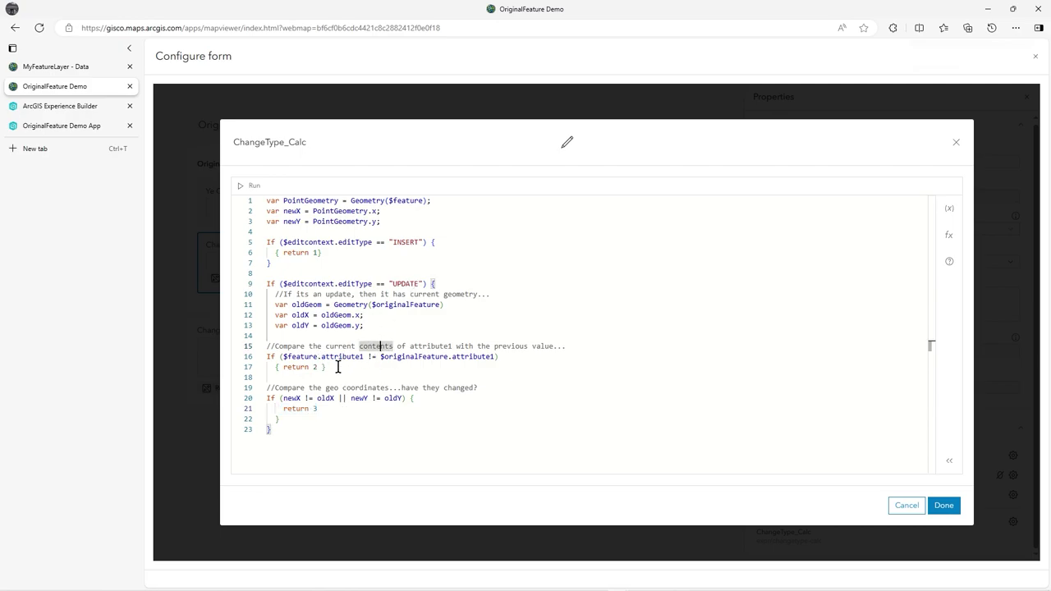
{"action": "left_click_drag", "start_coordinate": [332, 367], "coordinate": [252, 357]}
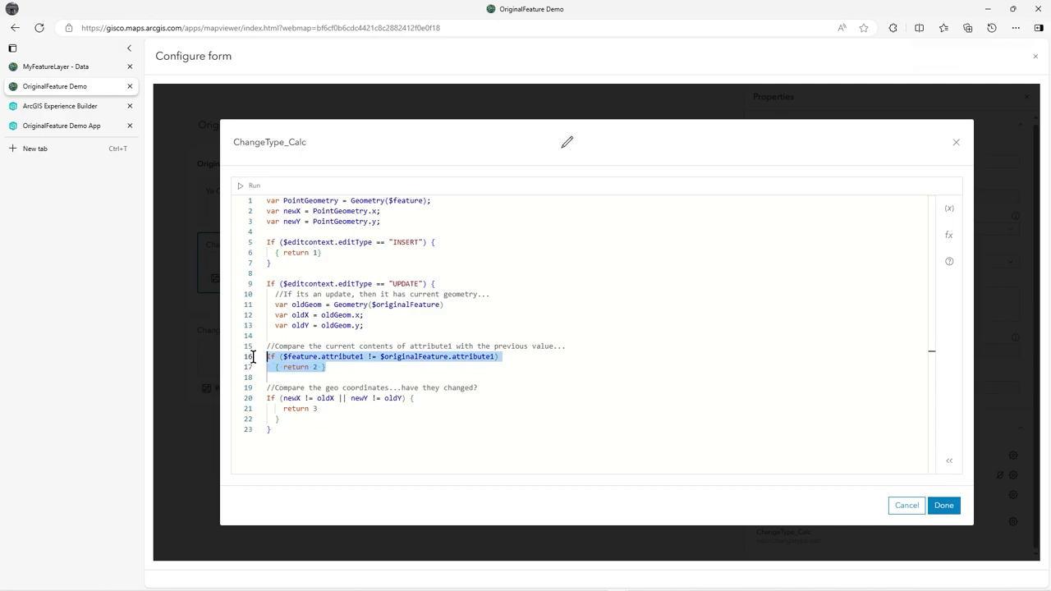
{"action": "left_click", "coordinate": [345, 374]}
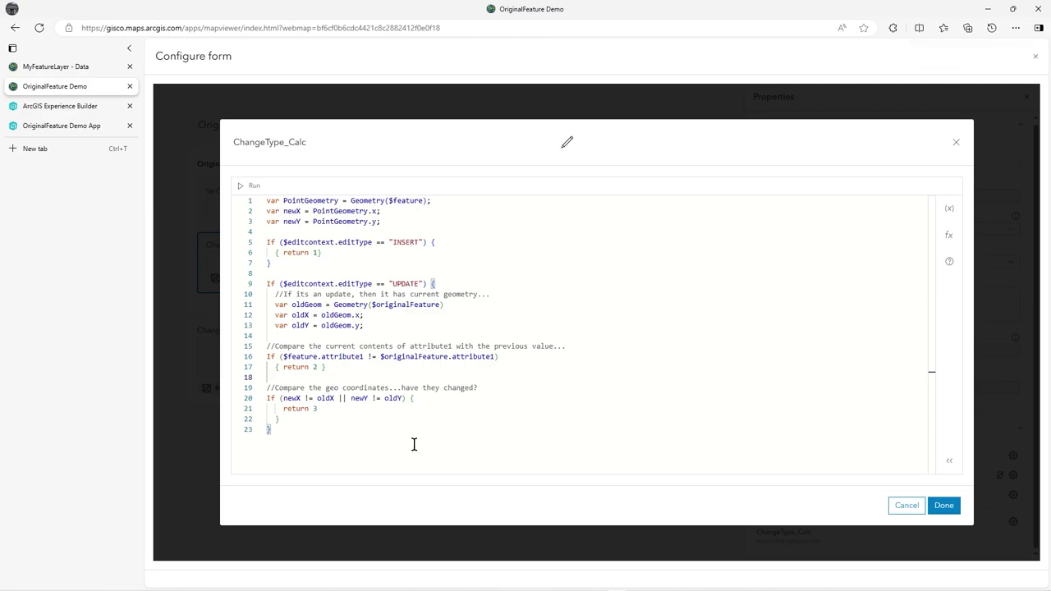
{"action": "left_click_drag", "start_coordinate": [326, 408], "coordinate": [282, 409]}
{"action": "left_click", "coordinate": [325, 409]}
{"action": "left_click", "coordinate": [943, 504]}
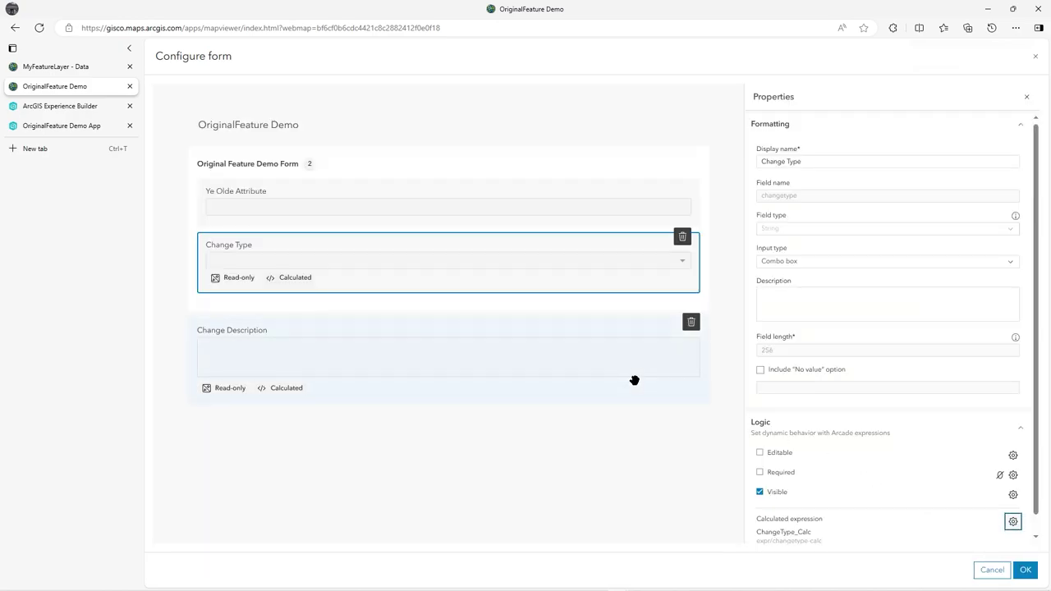
Select Change Description and open its UpdateChangeDesc calculated expression for editing
{"action": "left_click", "coordinate": [452, 328]}
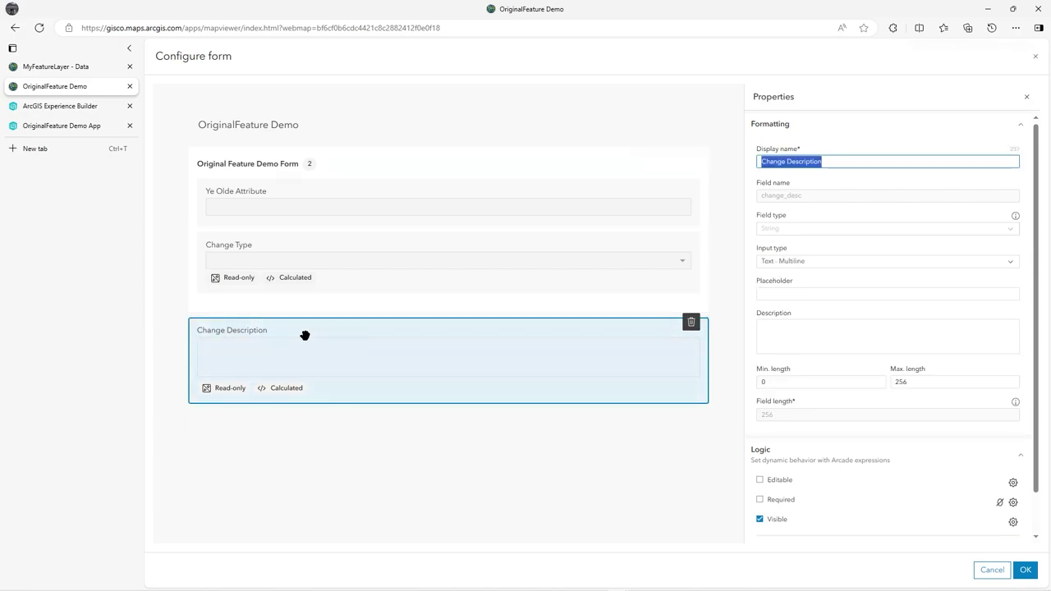
{"action": "scroll", "coordinate": [969, 509], "scroll_direction": "down", "scroll_amount": 1}
{"action": "left_click", "coordinate": [1012, 504]}
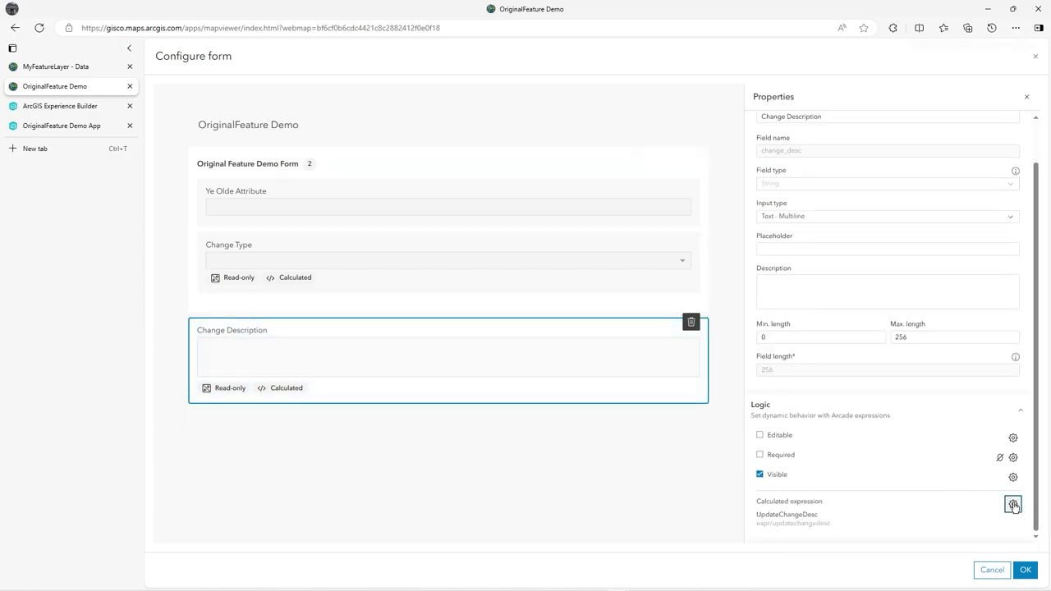
{"action": "left_click", "coordinate": [1027, 468]}
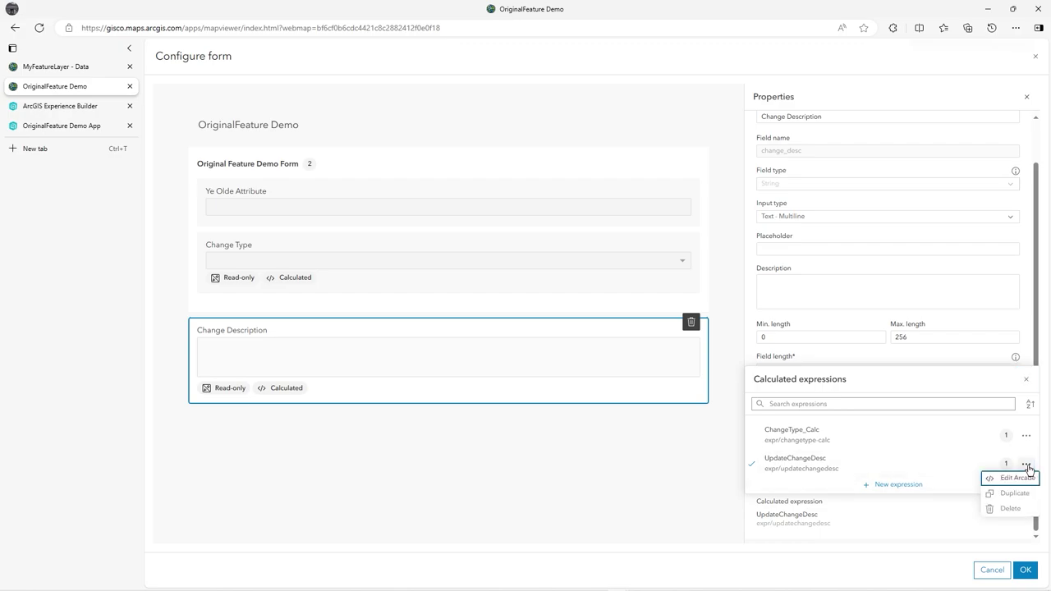
{"action": "left_click", "coordinate": [1025, 479]}
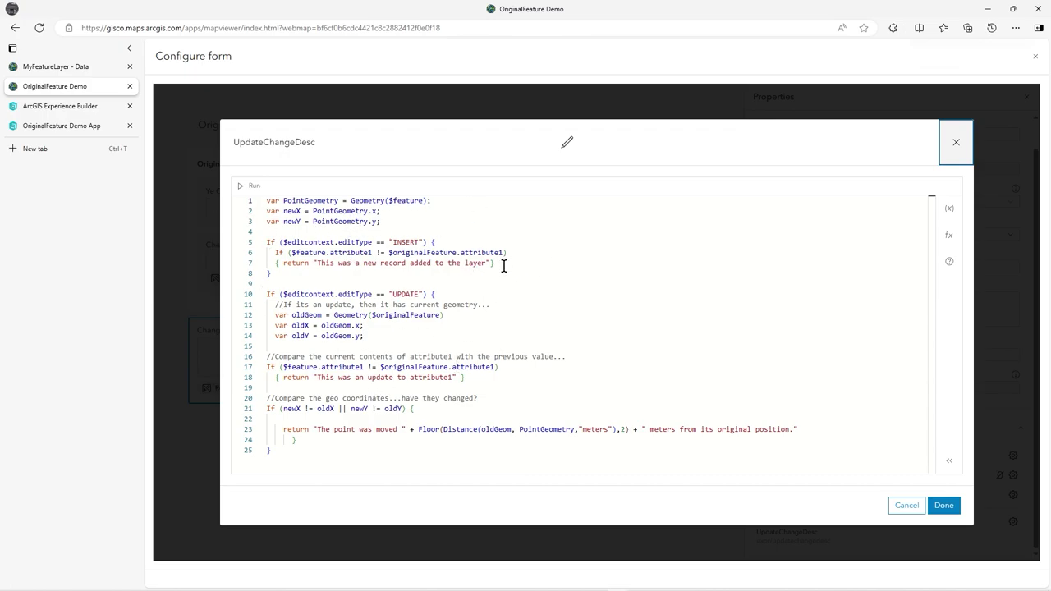
Highlight the new-record message on line 7 and the coordinate-changed condition on line 21
{"action": "left_click_drag", "start_coordinate": [504, 265], "coordinate": [277, 263]}
{"action": "left_click", "coordinate": [302, 284]}
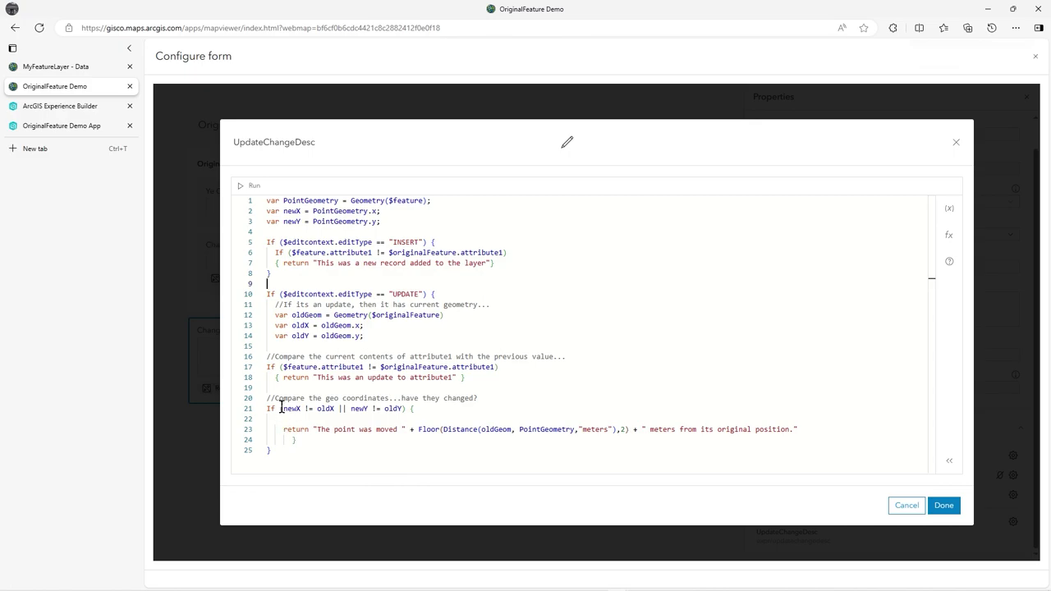
{"action": "left_click_drag", "start_coordinate": [278, 408], "coordinate": [405, 408]}
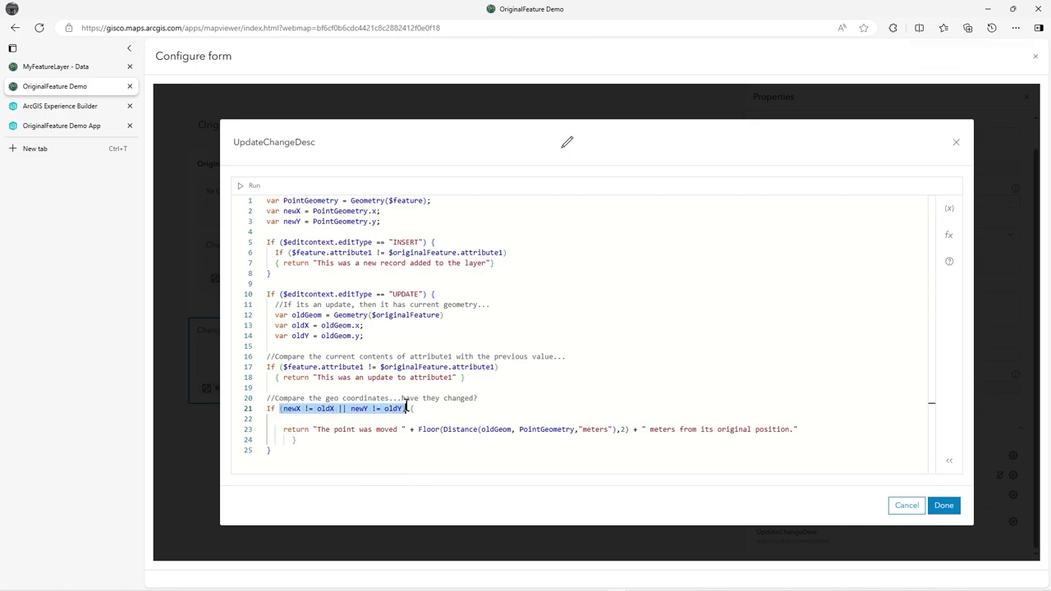
{"action": "left_click", "coordinate": [421, 408]}
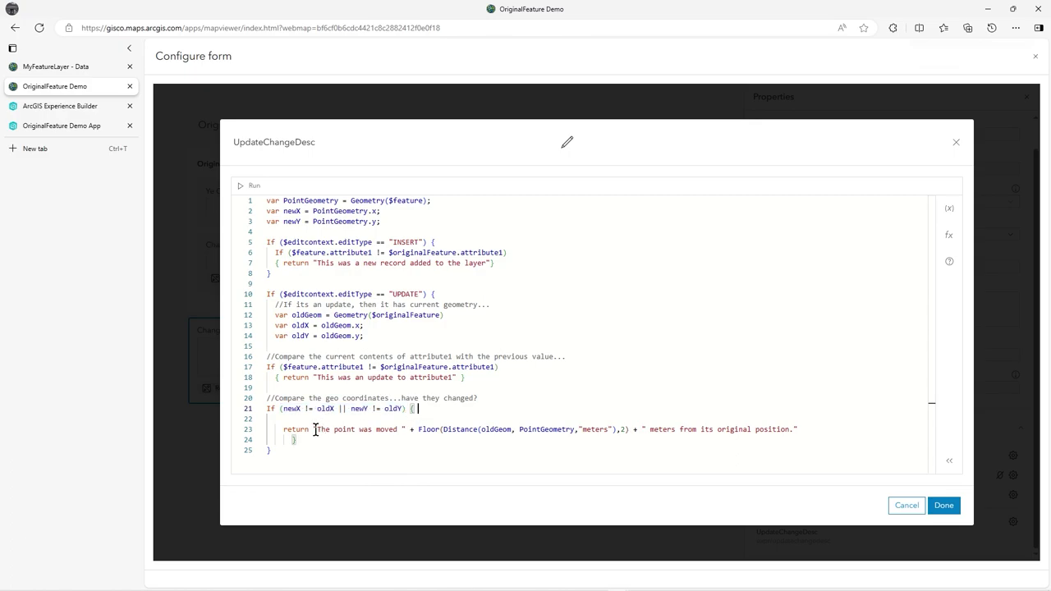
Review the moved-point message's Floor, meters and two-decimal rounding, then cancel without saving
{"action": "left_click_drag", "start_coordinate": [319, 430], "coordinate": [567, 432]}
{"action": "double_click", "coordinate": [429, 429]}
{"action": "left_click", "coordinate": [595, 430]}
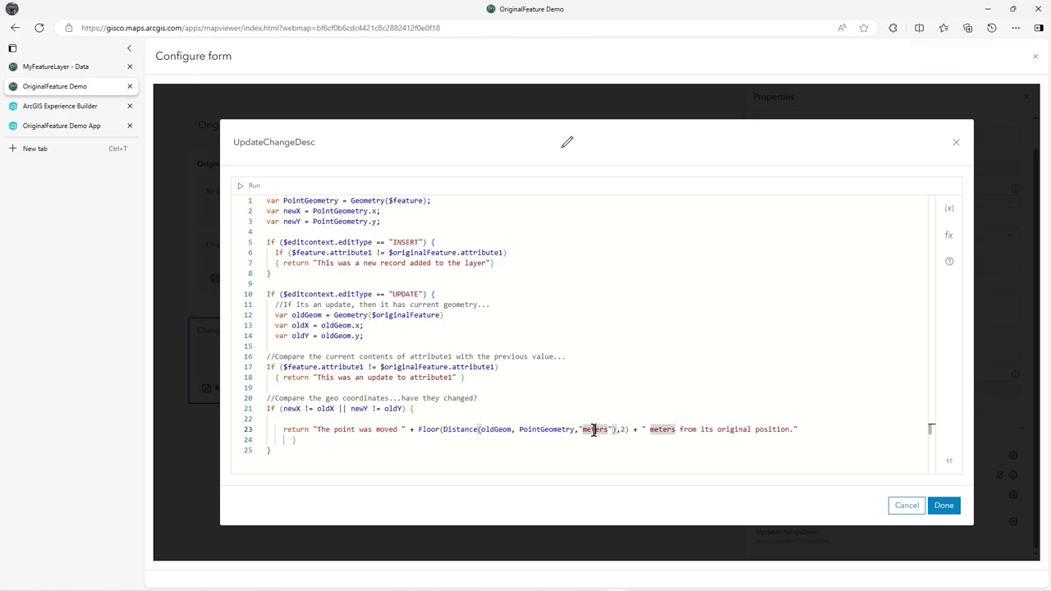
{"action": "left_click", "coordinate": [624, 430]}
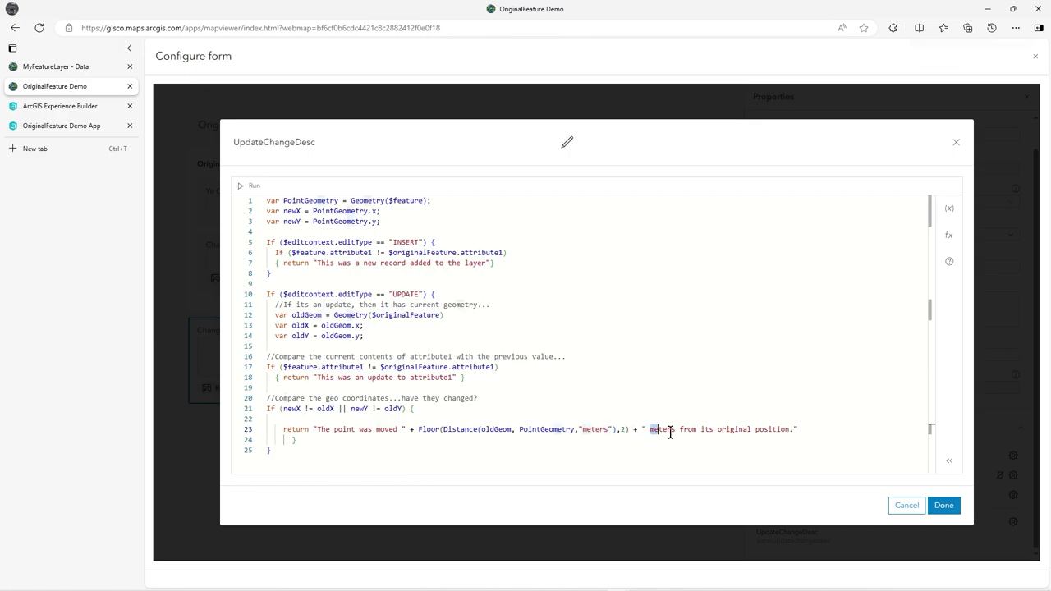
{"action": "left_click_drag", "start_coordinate": [649, 429], "coordinate": [791, 429]}
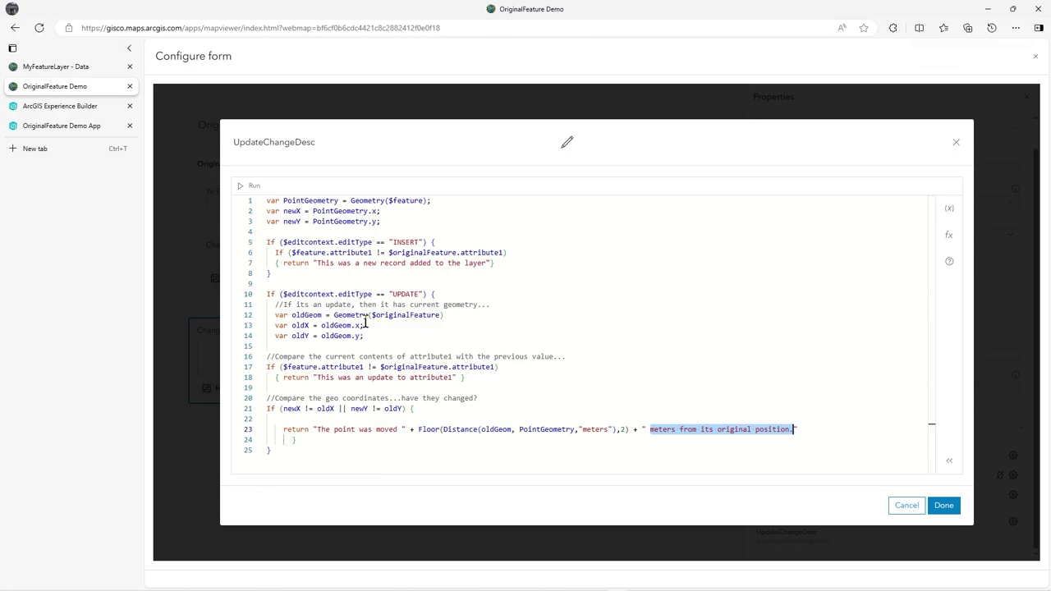
{"action": "left_click_drag", "start_coordinate": [371, 315], "coordinate": [431, 313]}
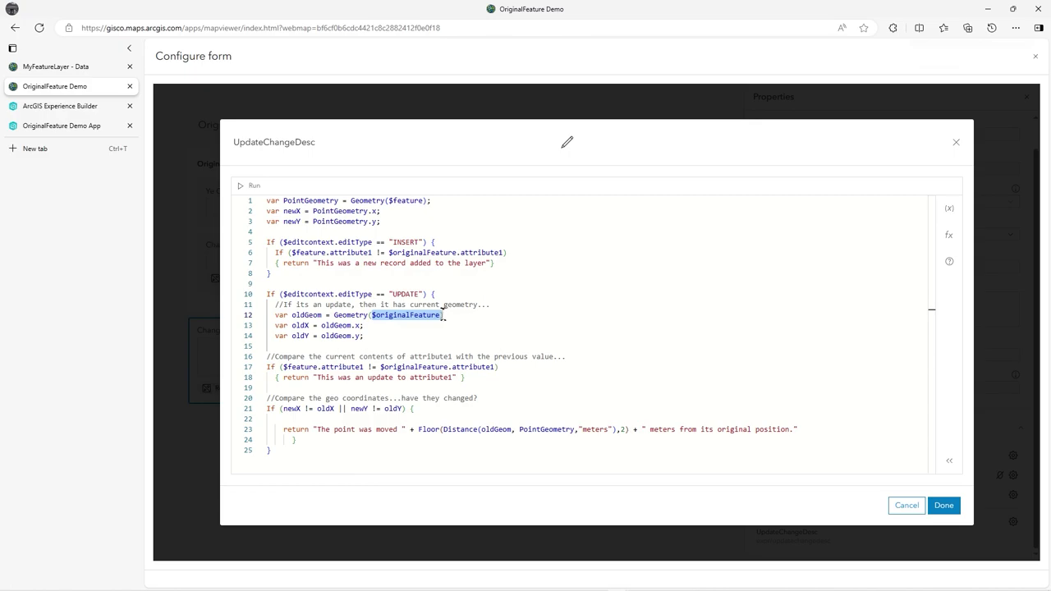
{"action": "left_click", "coordinate": [475, 345]}
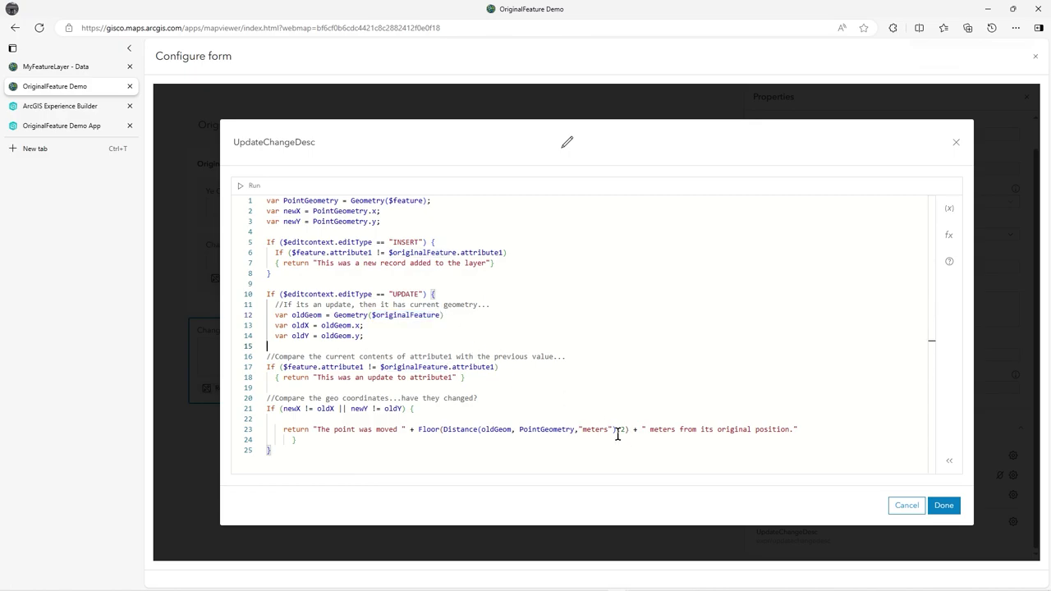
{"action": "left_click", "coordinate": [903, 505]}
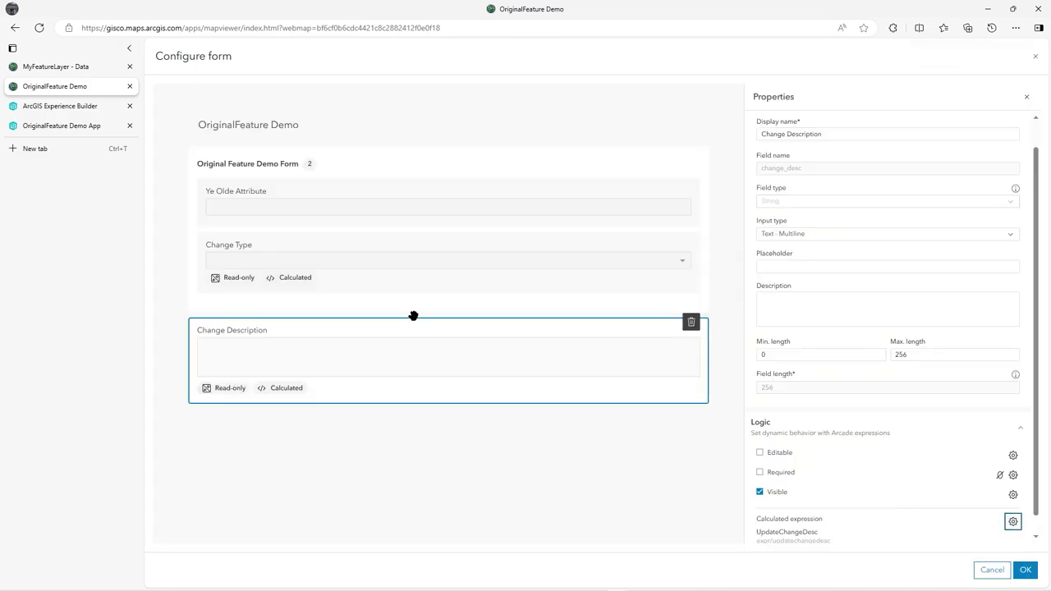
Discard the unsaved form changes and return to the OriginalFeature Demo App
{"action": "left_click", "coordinate": [985, 569]}
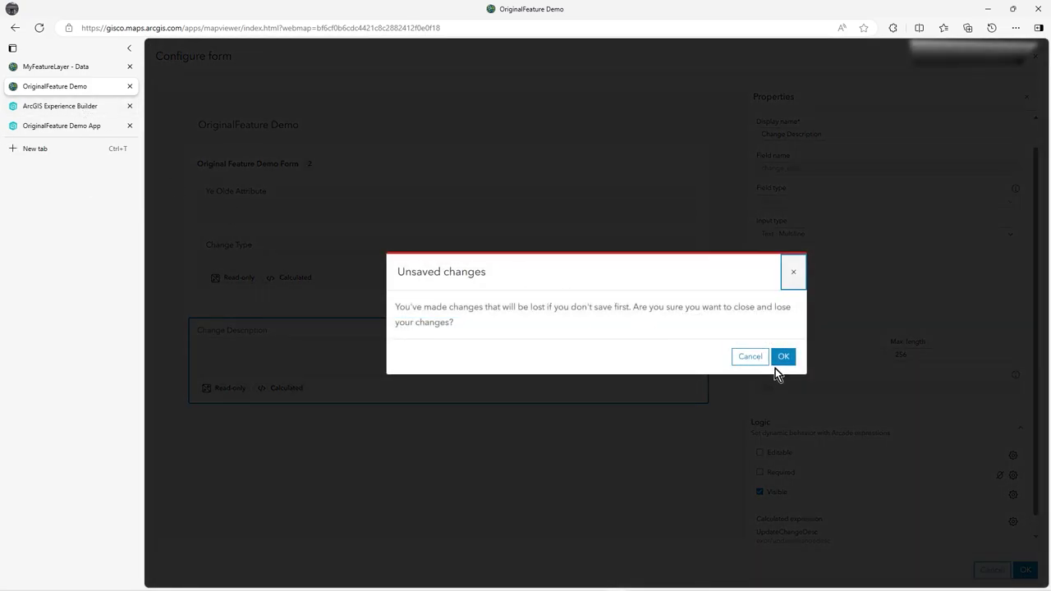
{"action": "left_click", "coordinate": [778, 361]}
{"action": "left_click", "coordinate": [65, 111]}
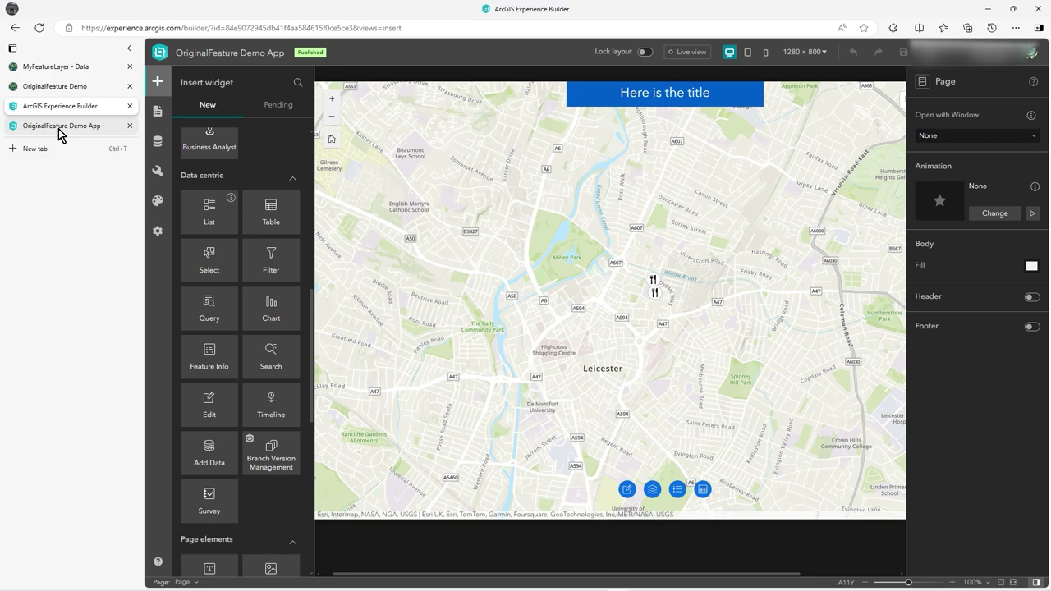
{"action": "left_click", "coordinate": [59, 132]}
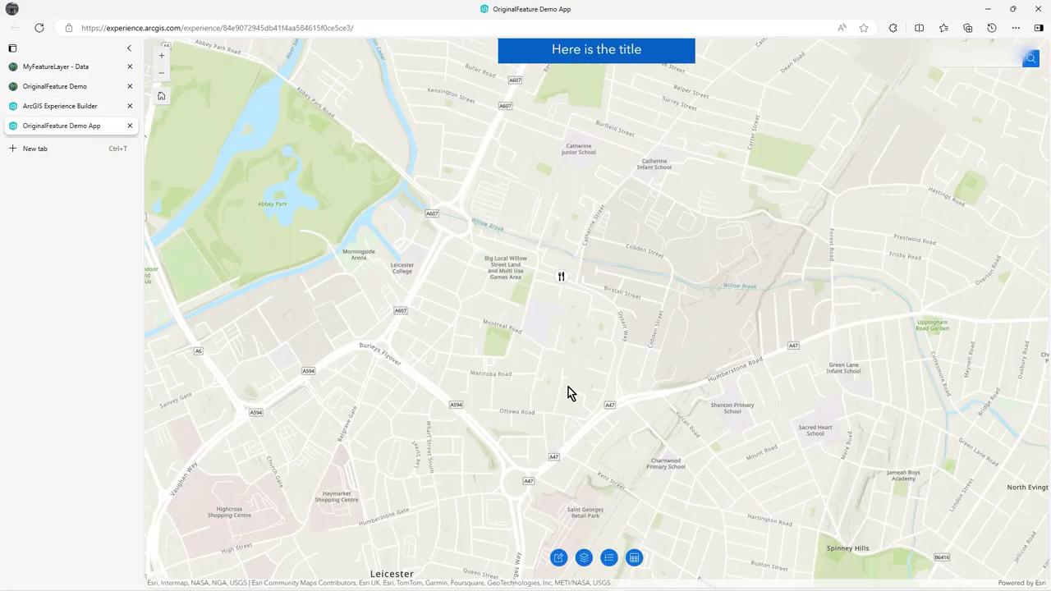
Select the restaurant point for editing and drag it to a new position 55.65 meters away
{"action": "left_click", "coordinate": [558, 558]}
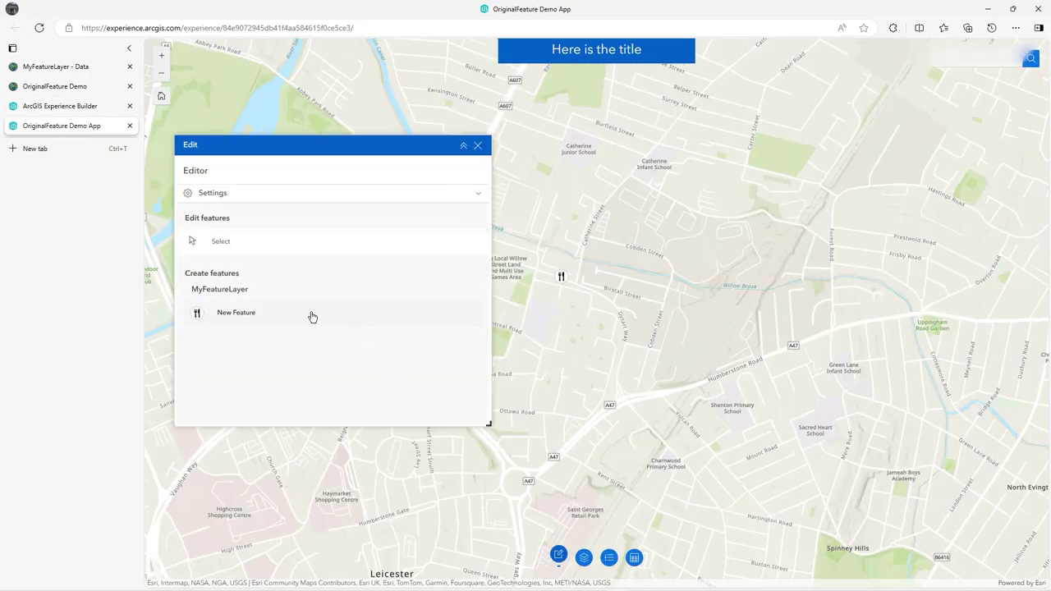
{"action": "left_click", "coordinate": [233, 241]}
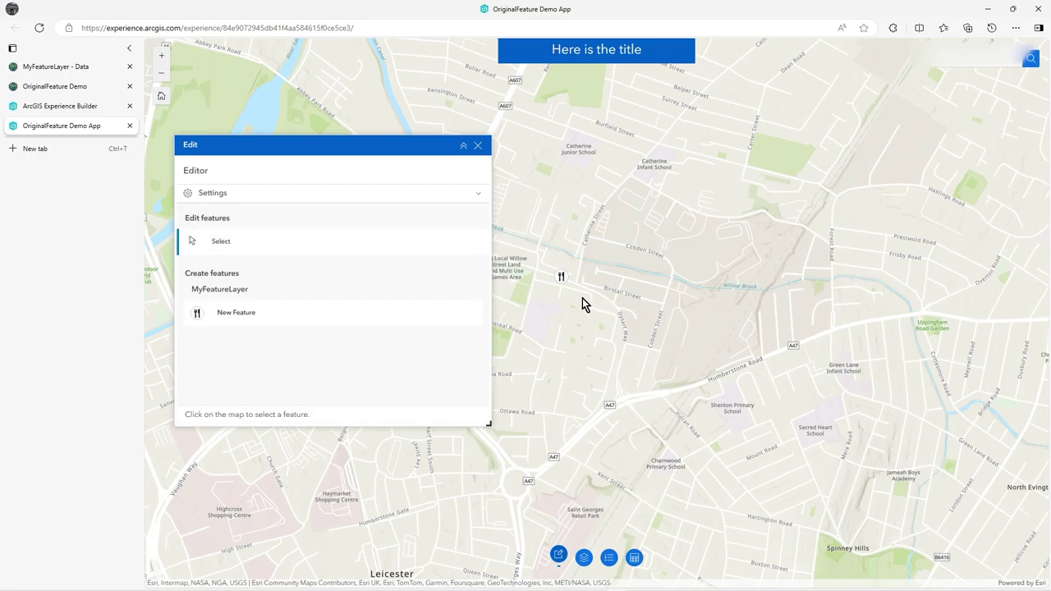
{"action": "left_click", "coordinate": [562, 279]}
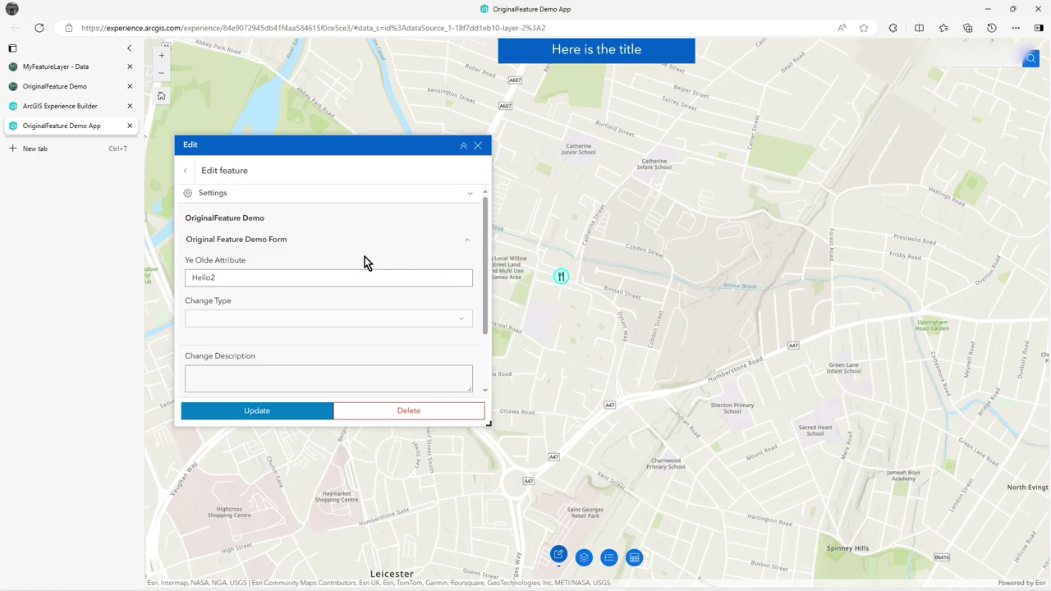
{"action": "scroll", "coordinate": [387, 374], "scroll_direction": "down", "scroll_amount": 1}
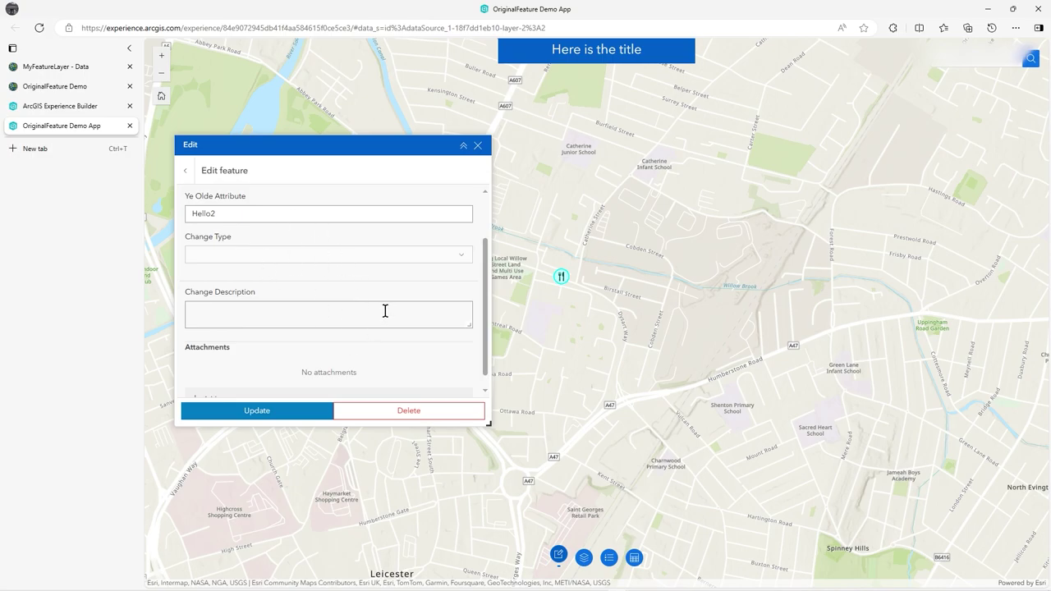
{"action": "scroll", "coordinate": [405, 349], "scroll_direction": "up", "scroll_amount": 1}
{"action": "scroll", "coordinate": [408, 353], "scroll_direction": "down", "scroll_amount": 1}
{"action": "mouse_move", "coordinate": [561, 276]}
{"action": "left_mouse_down"}
{"action": "mouse_move", "coordinate": [559, 301]}
{"action": "mouse_move", "coordinate": [569, 281]}
{"action": "mouse_move", "coordinate": [561, 261]}
{"action": "mouse_move", "coordinate": [570, 266]}
{"action": "mouse_move", "coordinate": [551, 276]}
{"action": "left_mouse_up"}
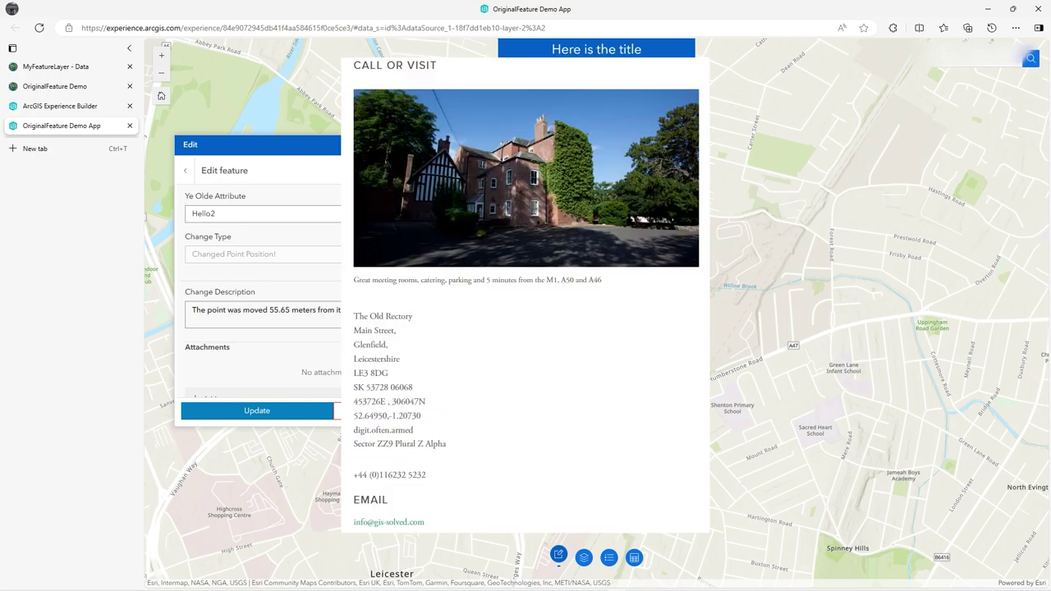